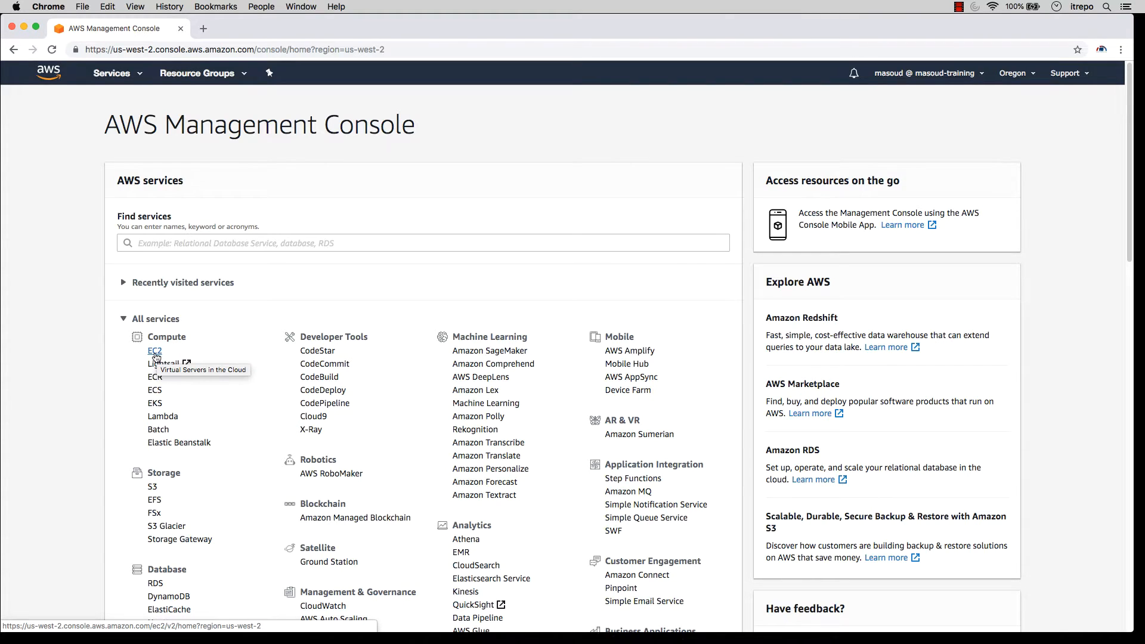
Step: Open the EC2 Spot Requests page and start a new Spot Instances request
{"action": "left_click", "coordinate": [155, 352]}
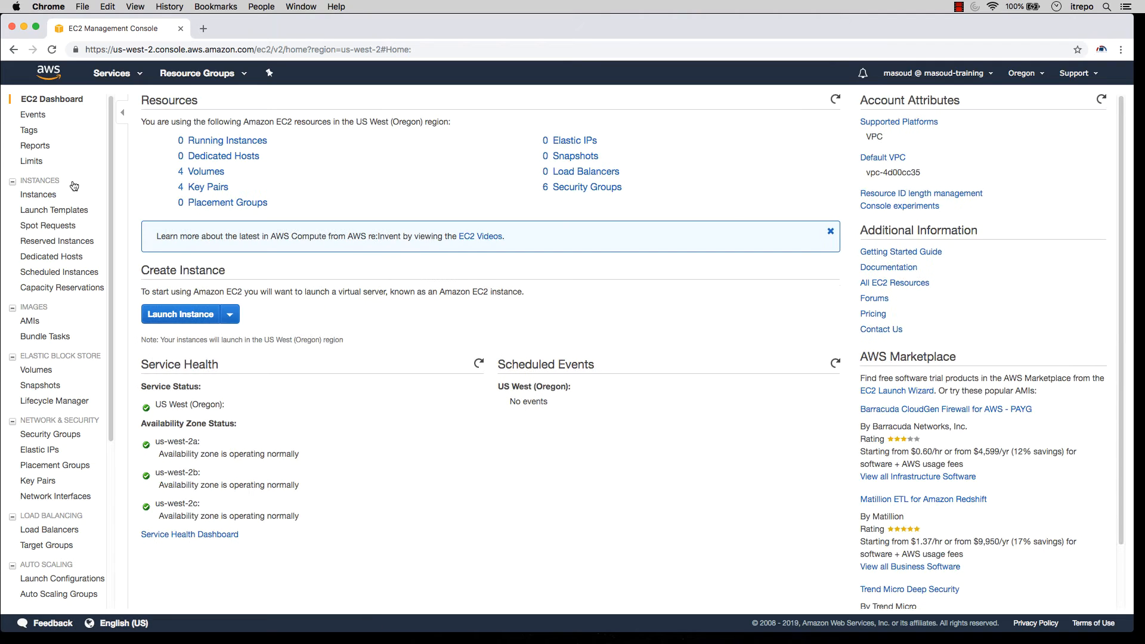
{"action": "left_click", "coordinate": [39, 195]}
{"action": "left_click", "coordinate": [39, 230]}
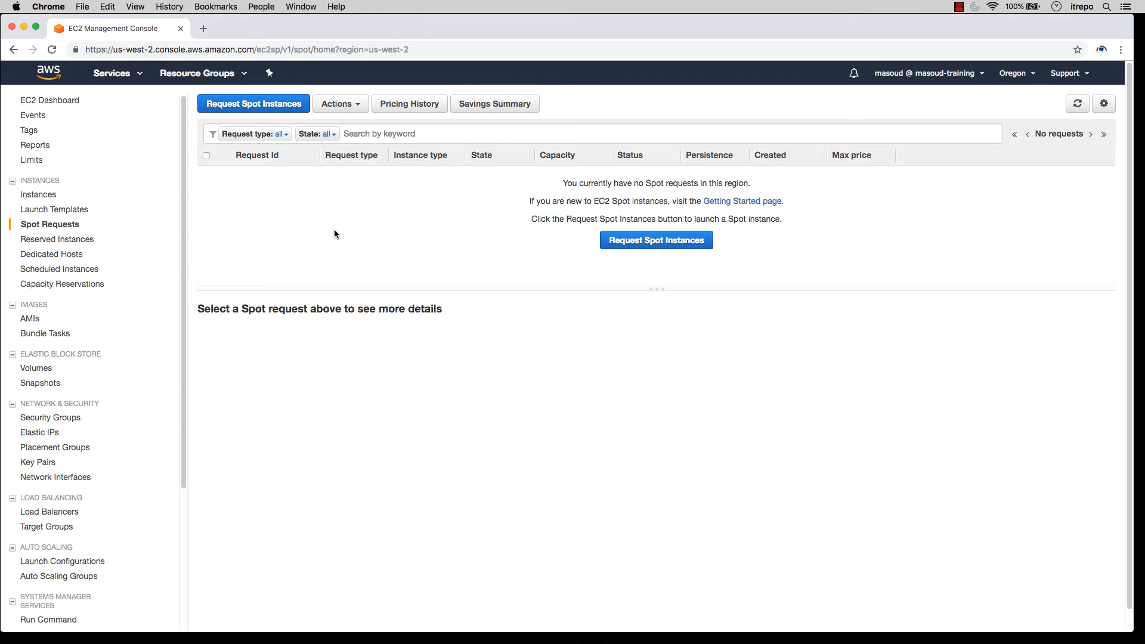
{"action": "left_click", "coordinate": [653, 240]}
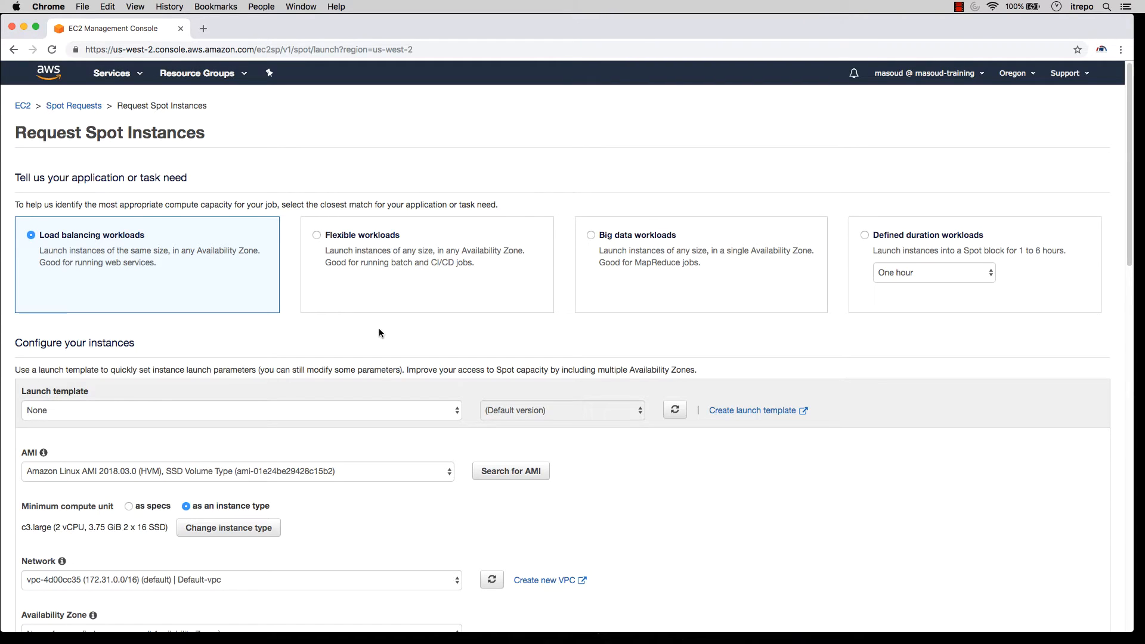
Step: Review the AMI choices and the source categories in the AMI search, and close the search
{"action": "scroll", "coordinate": [379, 333], "scroll_direction": "down", "scroll_amount": 2}
{"action": "scroll", "coordinate": [384, 332], "scroll_direction": "down", "scroll_amount": 6}
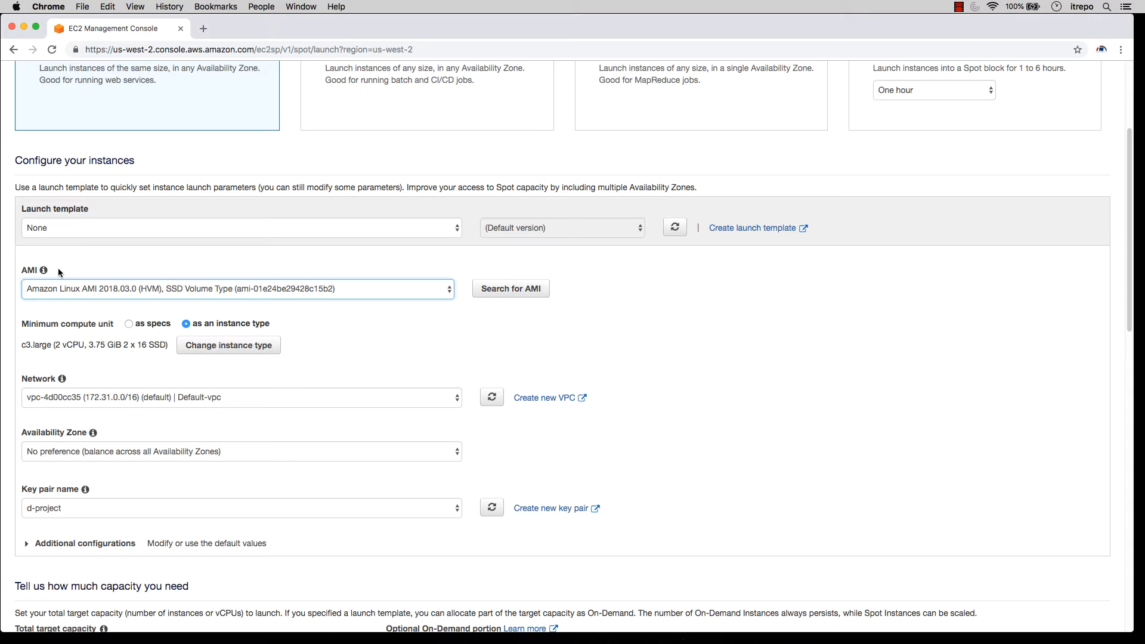
{"action": "left_click", "coordinate": [448, 288]}
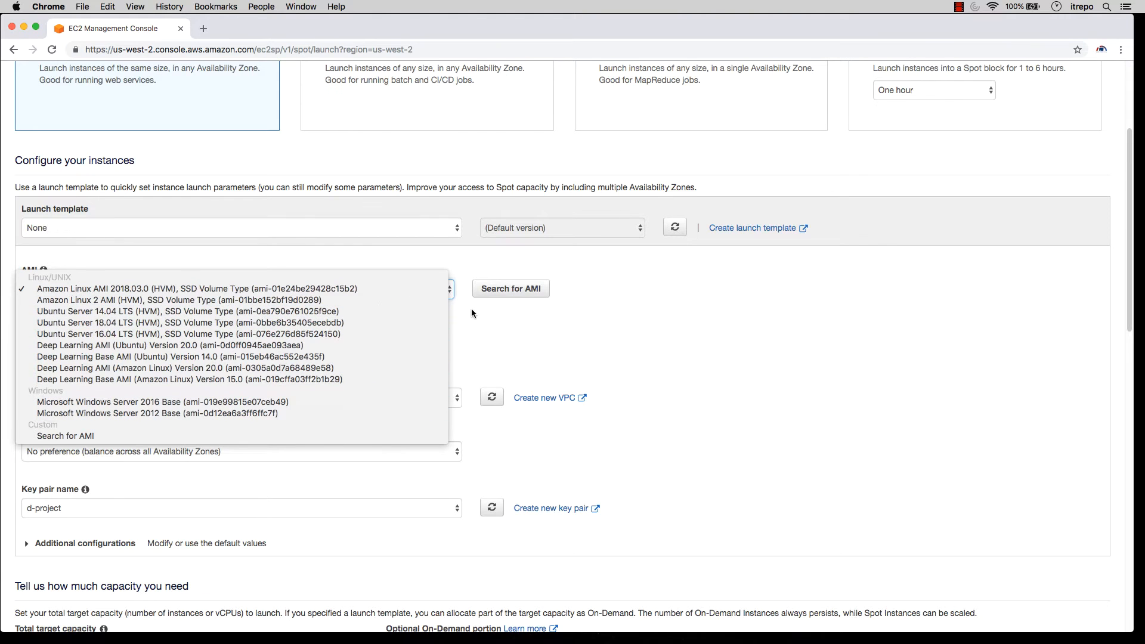
{"action": "left_click", "coordinate": [511, 288]}
{"action": "left_click", "coordinate": [510, 288]}
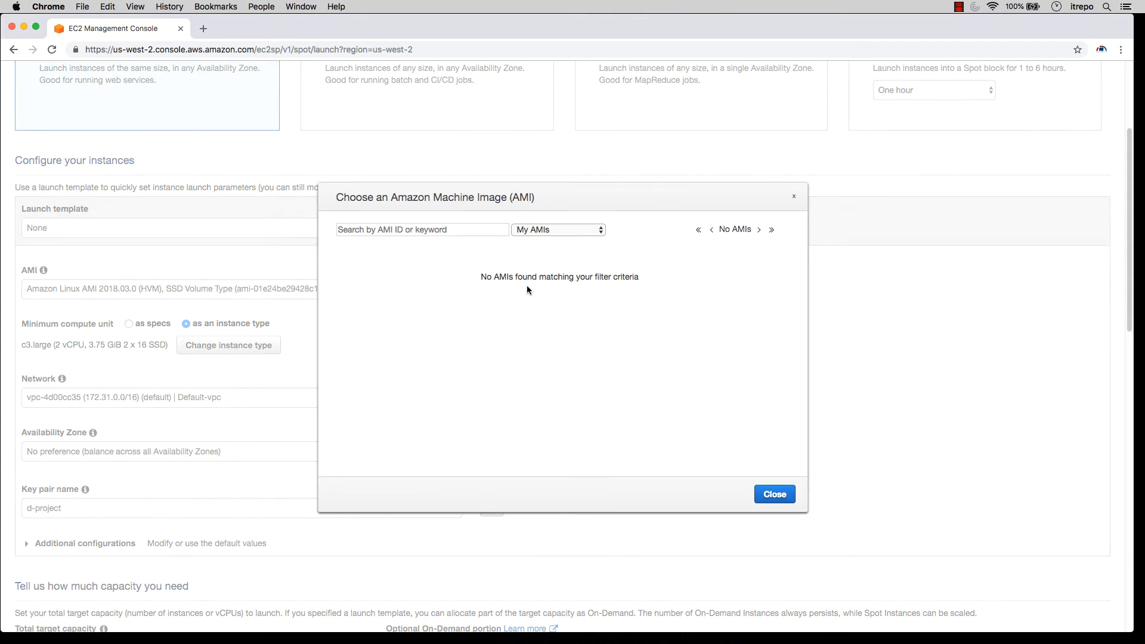
{"action": "left_click", "coordinate": [565, 231]}
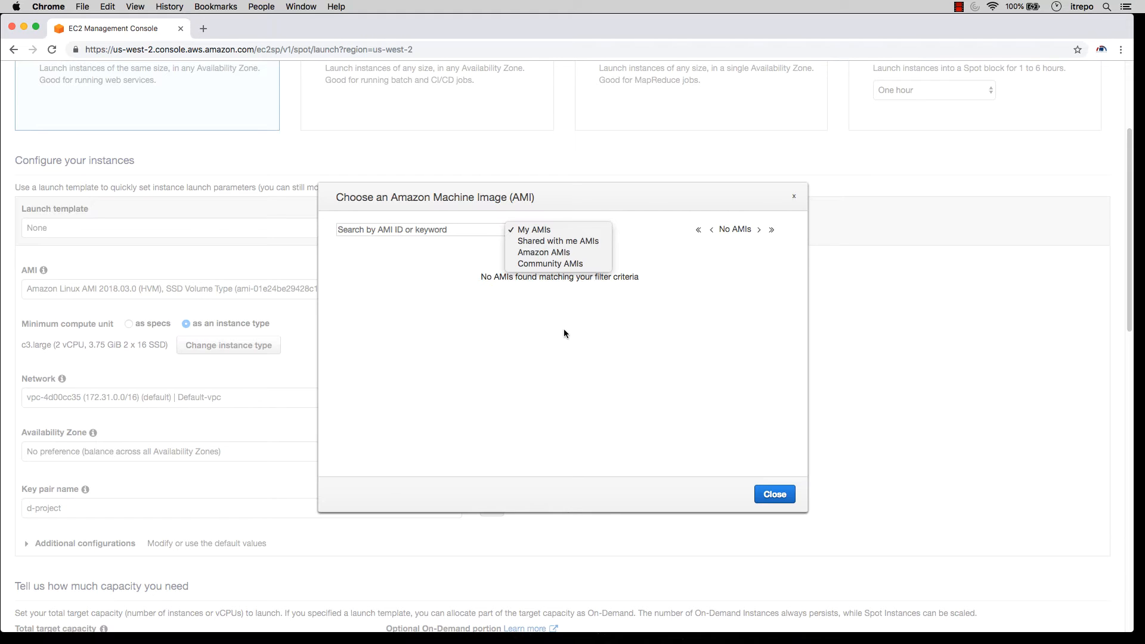
{"action": "left_click", "coordinate": [772, 497]}
{"action": "left_click", "coordinate": [773, 494]}
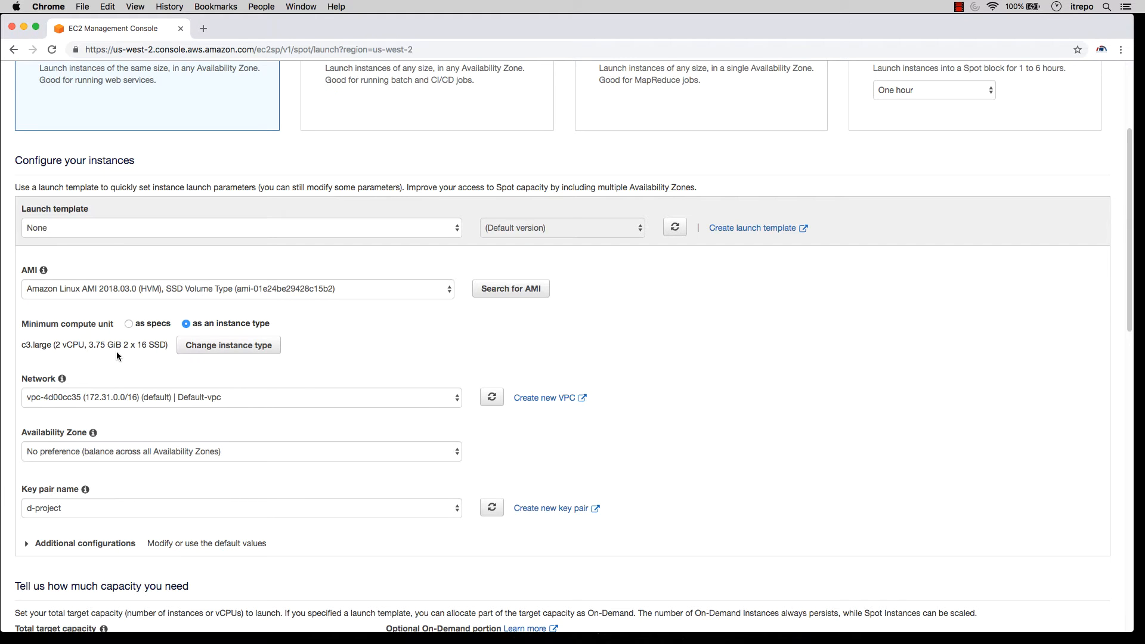
Step: Review the instance types for the minimum compute unit, filtered to those supporting dedicated tenancy, and cancel the selection
{"action": "left_click", "coordinate": [214, 346]}
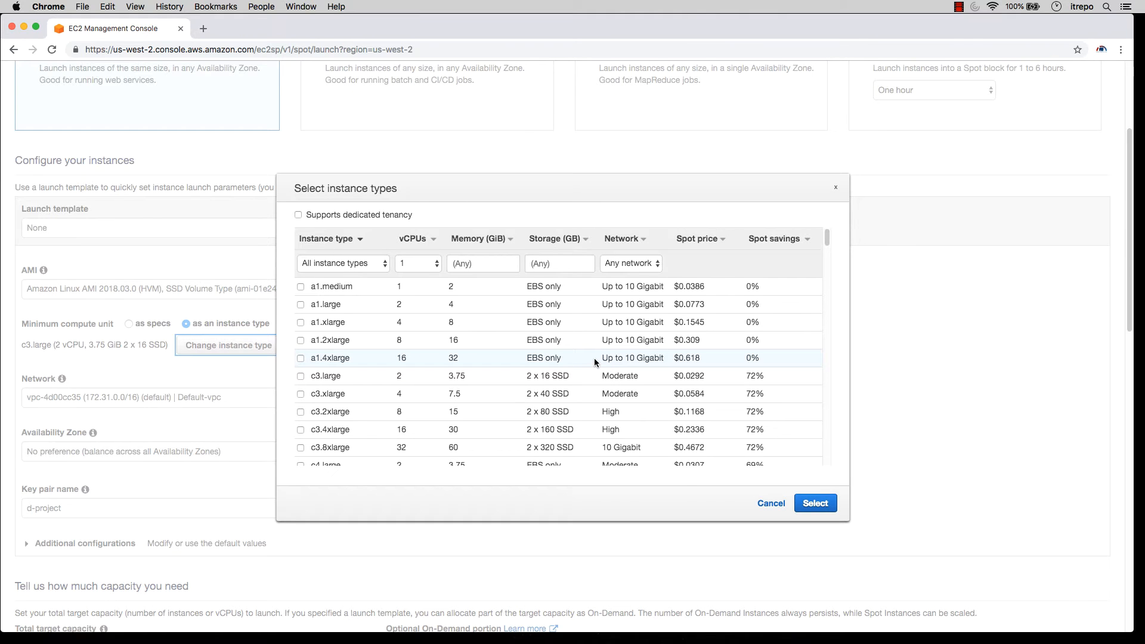
{"action": "left_click", "coordinate": [298, 214]}
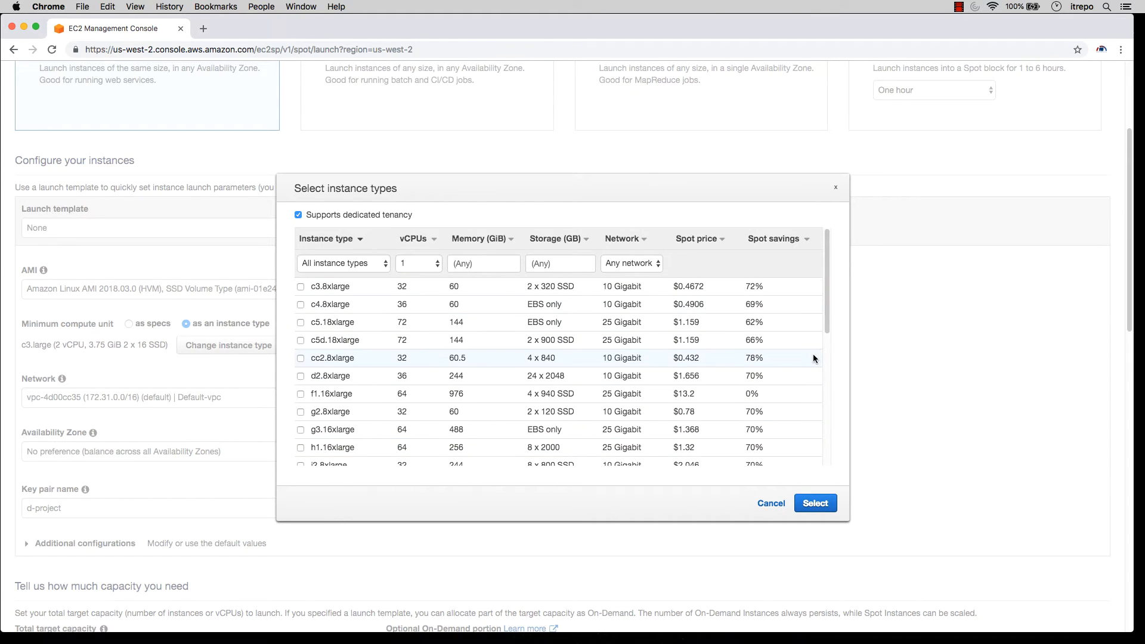
{"action": "left_click", "coordinate": [771, 503]}
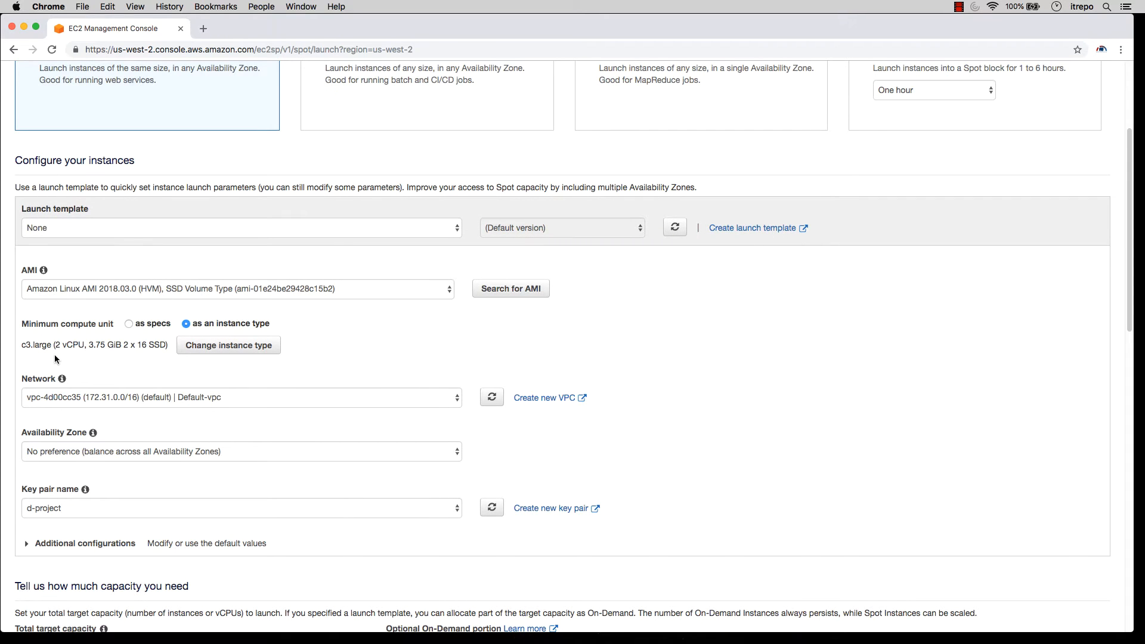
Step: Set the key pair name for the Spot request to itrepo-linux-key
{"action": "scroll", "coordinate": [226, 357], "scroll_direction": "down", "scroll_amount": 1}
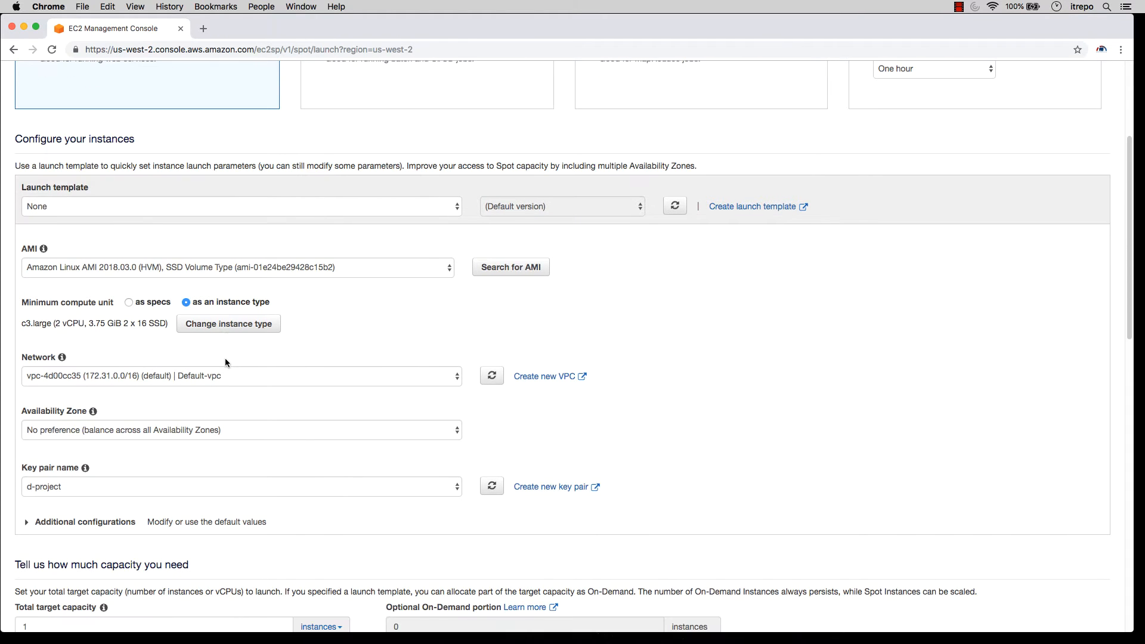
{"action": "scroll", "coordinate": [225, 362], "scroll_direction": "down", "scroll_amount": 3}
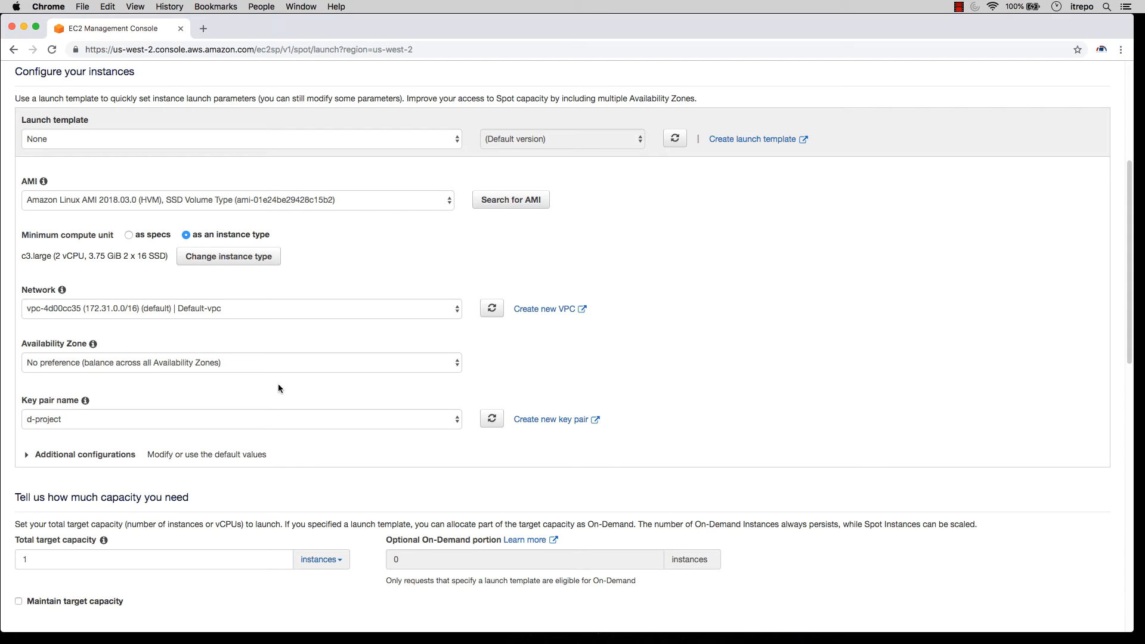
{"action": "scroll", "coordinate": [278, 388], "scroll_direction": "down", "scroll_amount": 3}
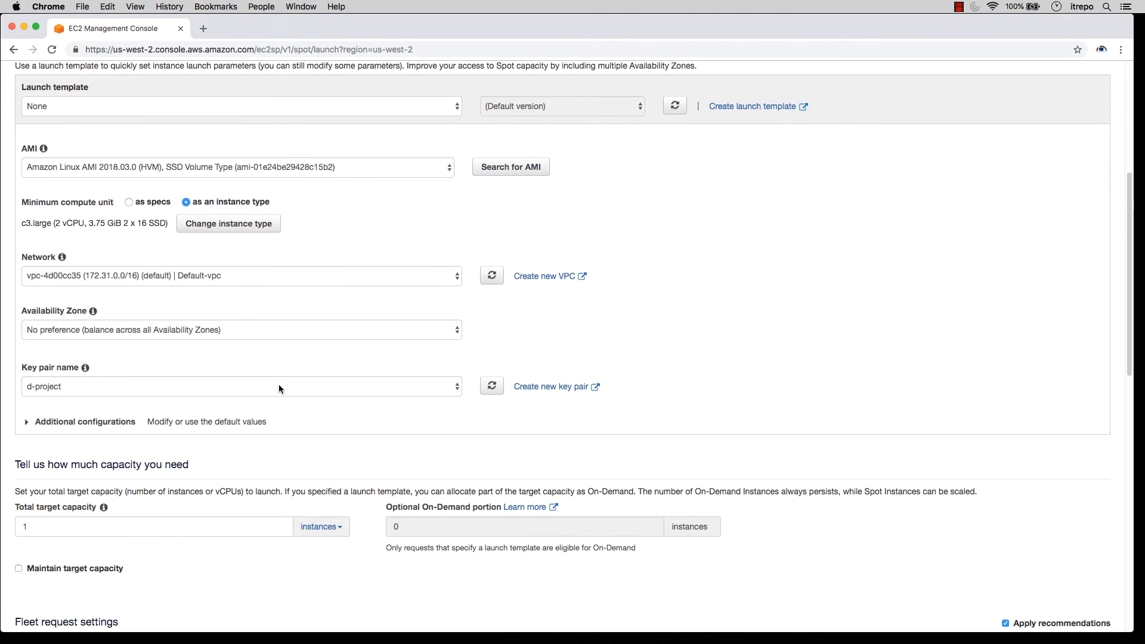
{"action": "left_click", "coordinate": [202, 357]}
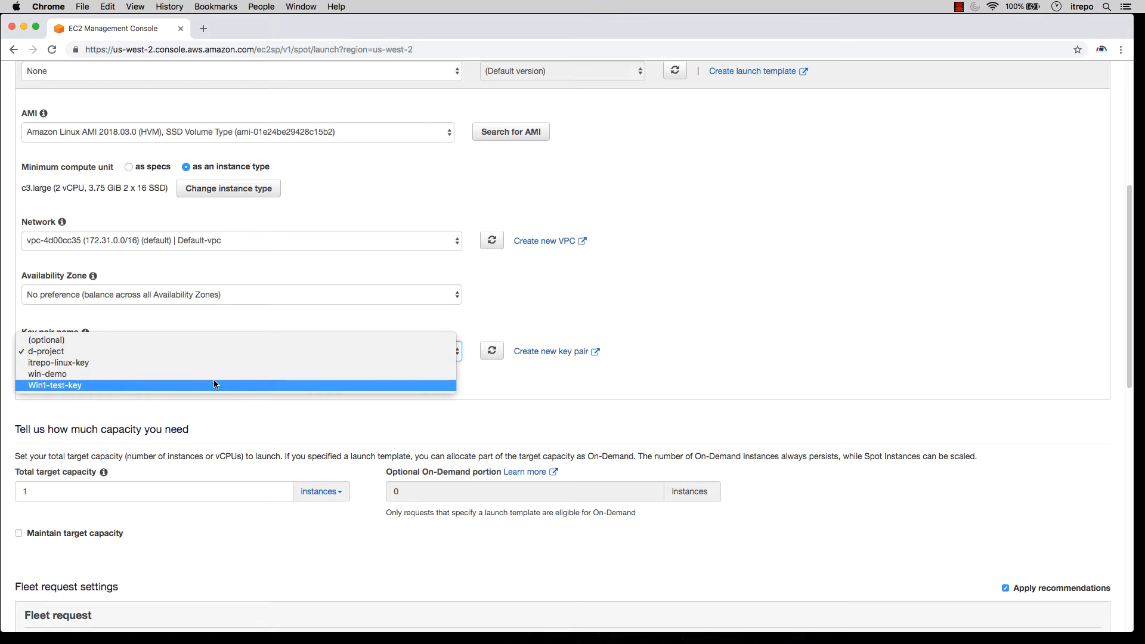
{"action": "left_click", "coordinate": [220, 362]}
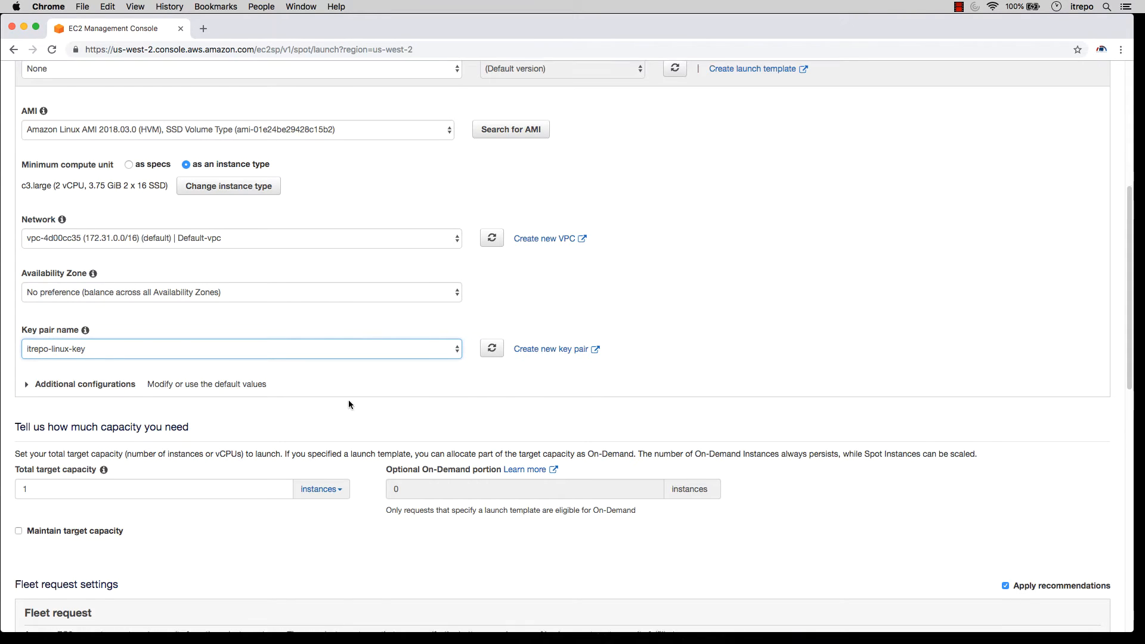
Step: Expand the additional configurations and examine the EBS volume, monitoring, tenancy, security group, IAM profile and user data settings
{"action": "scroll", "coordinate": [348, 400], "scroll_direction": "down", "scroll_amount": 2}
{"action": "left_click", "coordinate": [26, 346]}
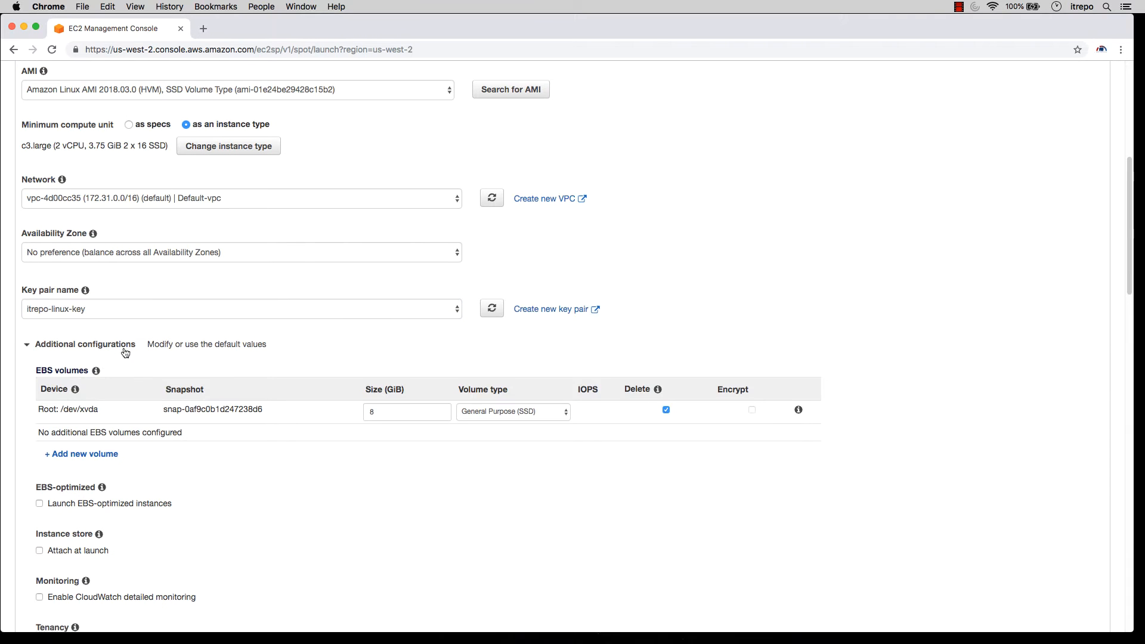
{"action": "scroll", "coordinate": [67, 359], "scroll_direction": "down", "scroll_amount": 2}
{"action": "scroll", "coordinate": [119, 346], "scroll_direction": "down", "scroll_amount": 3}
{"action": "scroll", "coordinate": [187, 330], "scroll_direction": "down", "scroll_amount": 2}
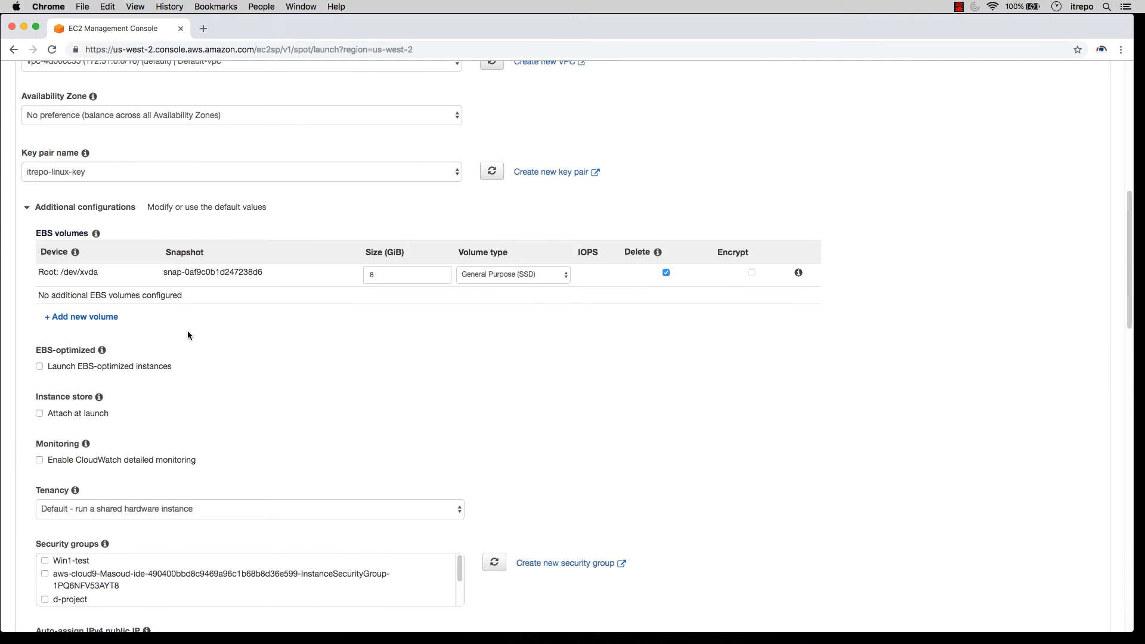
{"action": "scroll", "coordinate": [179, 340], "scroll_direction": "down", "scroll_amount": 5}
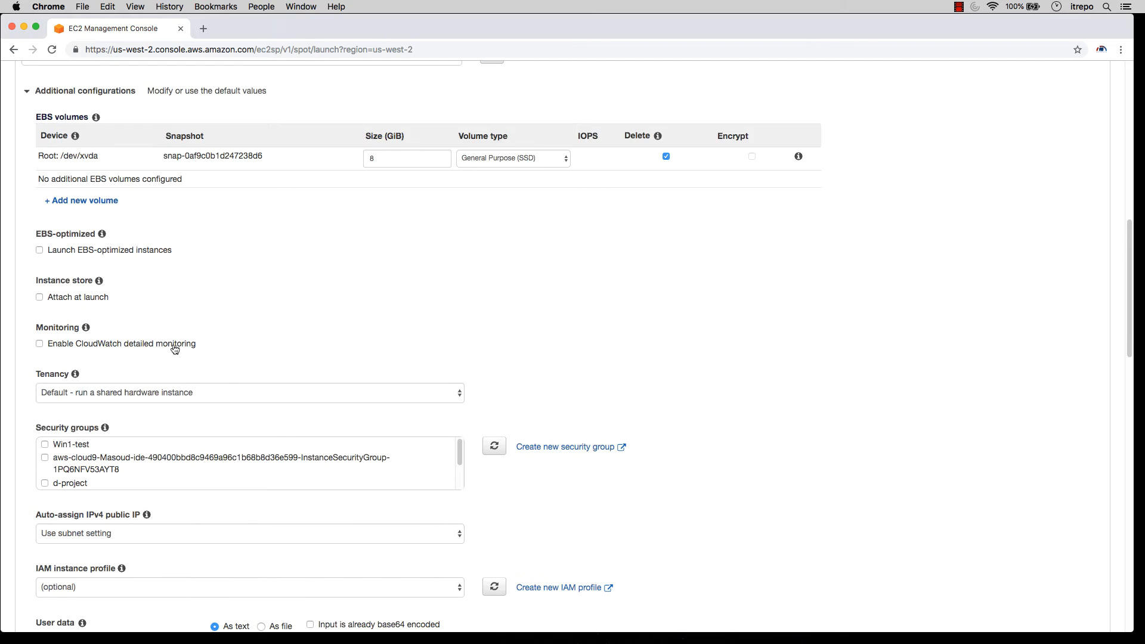
{"action": "scroll", "coordinate": [174, 349], "scroll_direction": "down", "scroll_amount": 2}
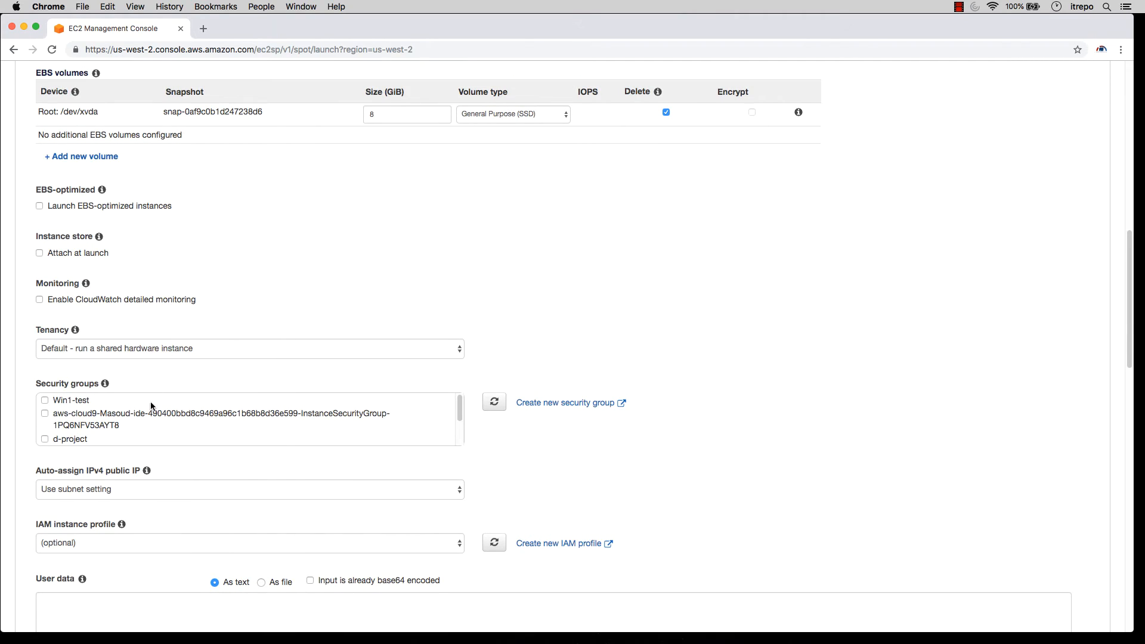
{"action": "scroll", "coordinate": [155, 435], "scroll_direction": "down", "scroll_amount": 1}
{"action": "scroll", "coordinate": [220, 478], "scroll_direction": "down", "scroll_amount": 2}
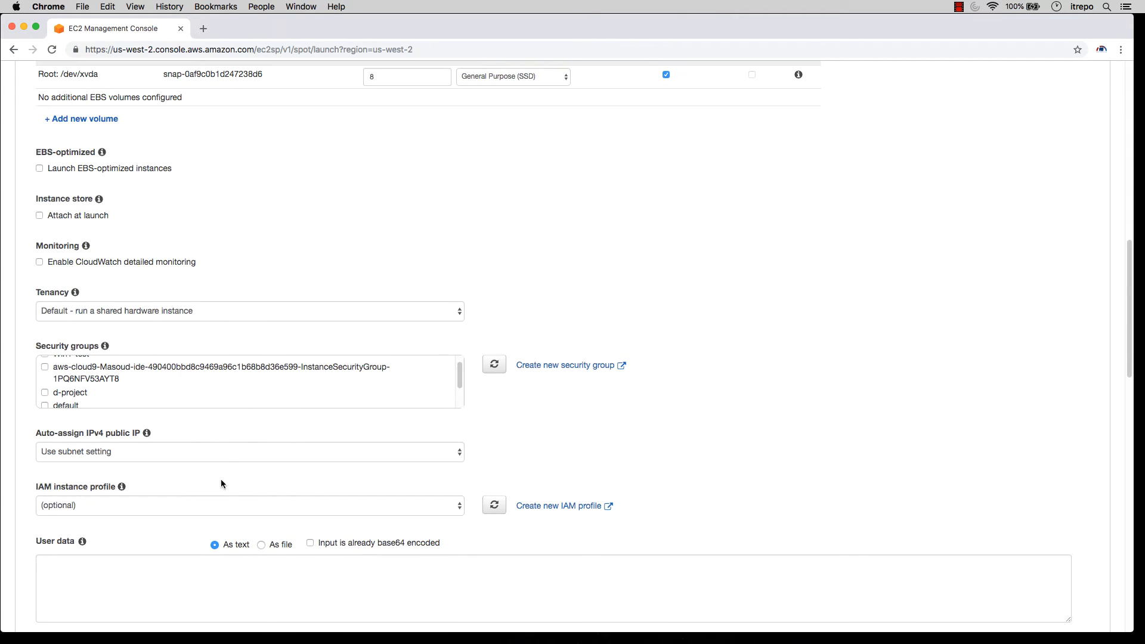
{"action": "scroll", "coordinate": [238, 468], "scroll_direction": "down", "scroll_amount": 1}
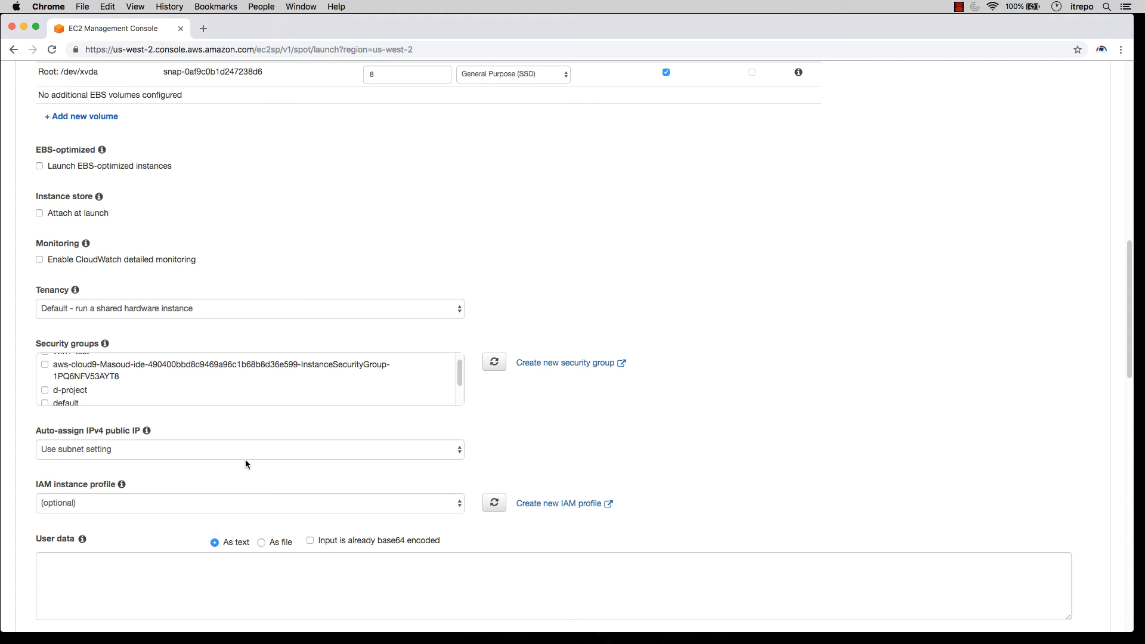
{"action": "scroll", "coordinate": [245, 463], "scroll_direction": "down", "scroll_amount": 4}
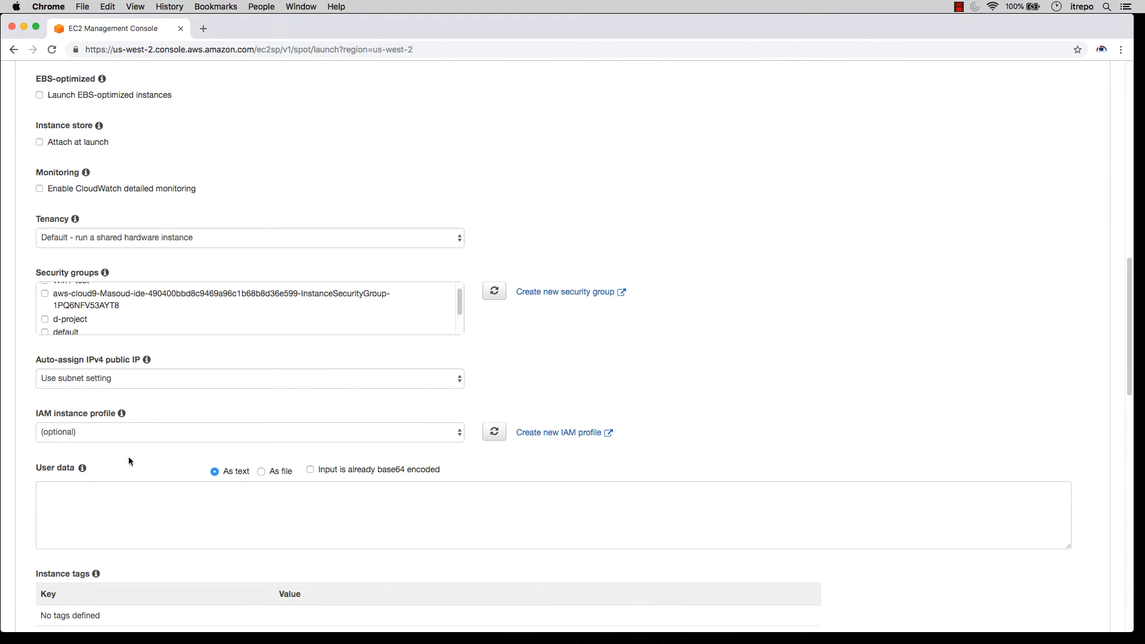
{"action": "scroll", "coordinate": [163, 475], "scroll_direction": "down", "scroll_amount": 2}
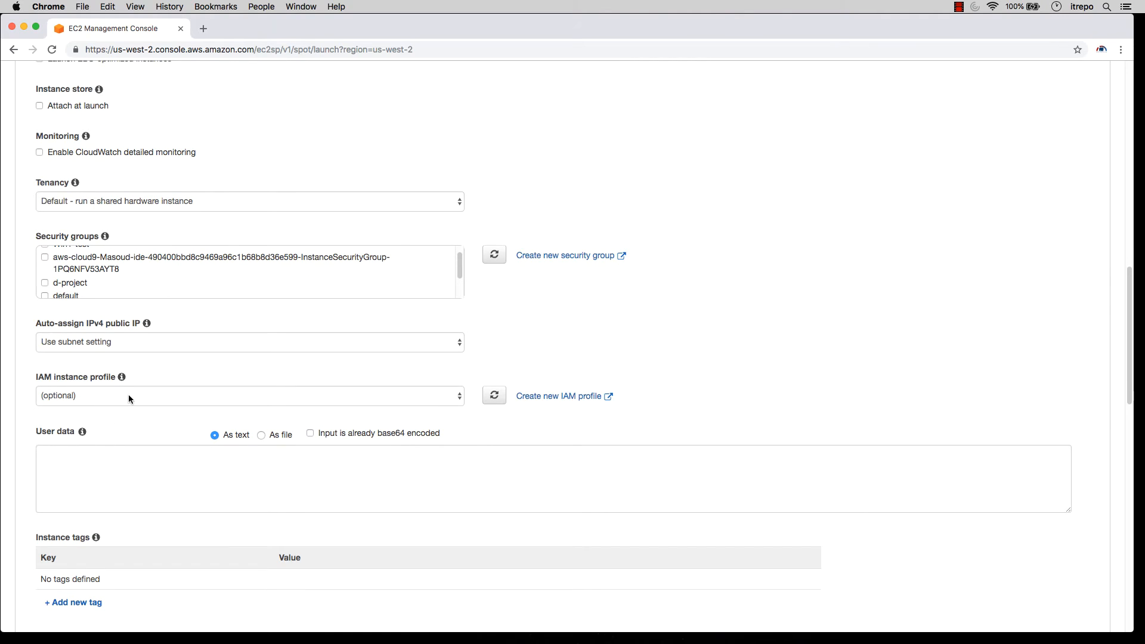
{"action": "scroll", "coordinate": [128, 395], "scroll_direction": "down", "scroll_amount": 4}
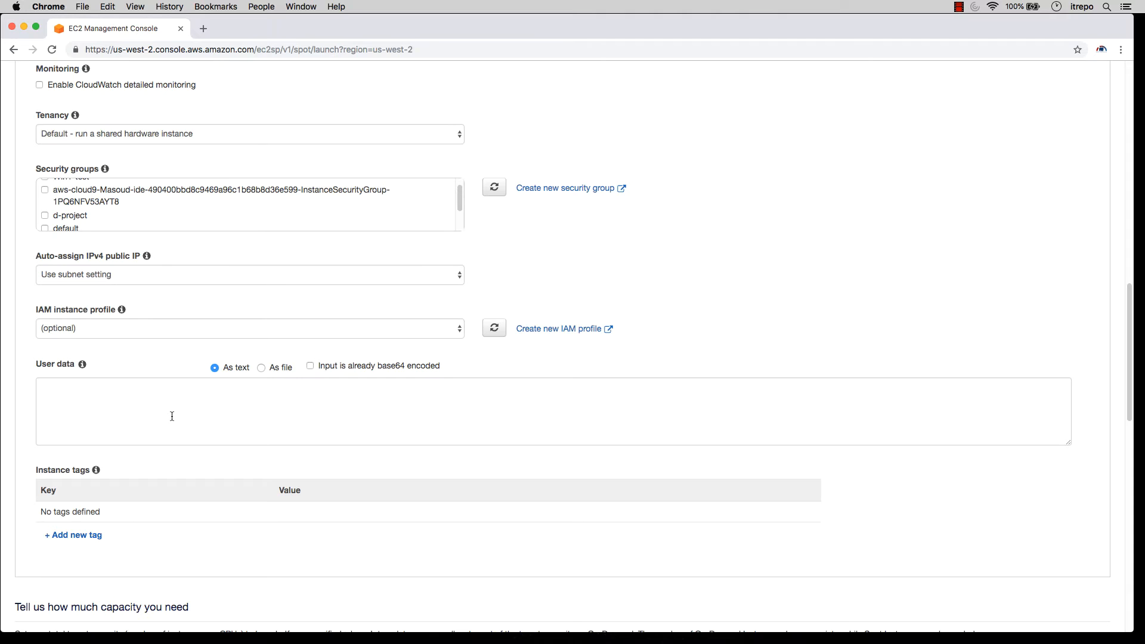
{"action": "scroll", "coordinate": [182, 418], "scroll_direction": "down", "scroll_amount": 3}
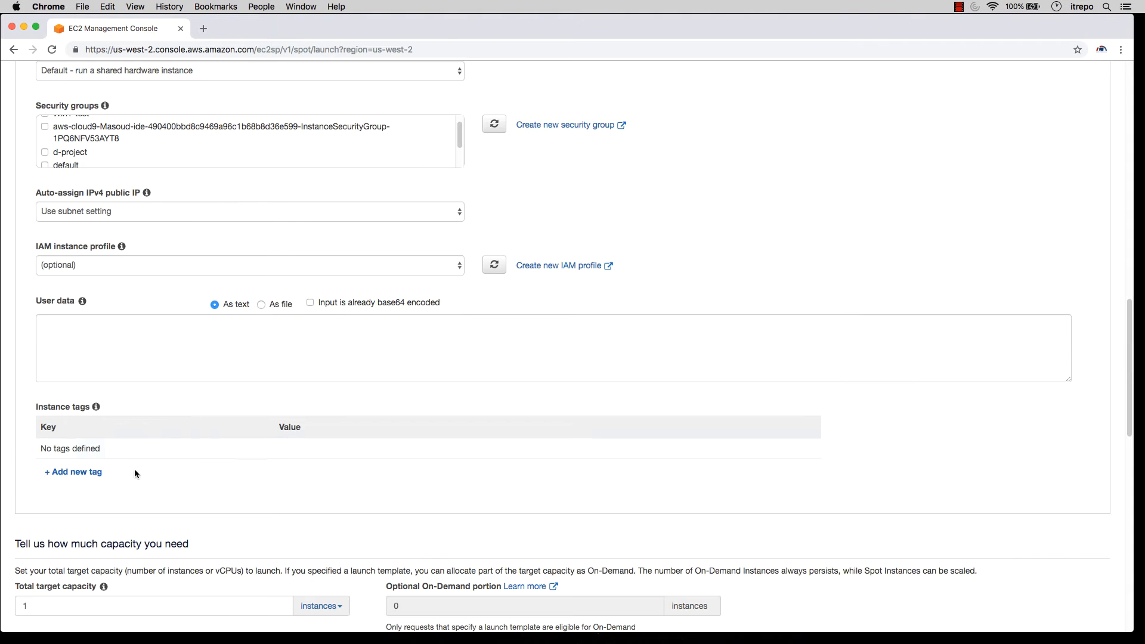
Step: Add an instance tag with the key Name and the value ITrepo, and collapse the additional configurations
{"action": "left_click", "coordinate": [85, 476]}
{"action": "left_click", "coordinate": [72, 449]}
{"action": "type", "text": "Name"}
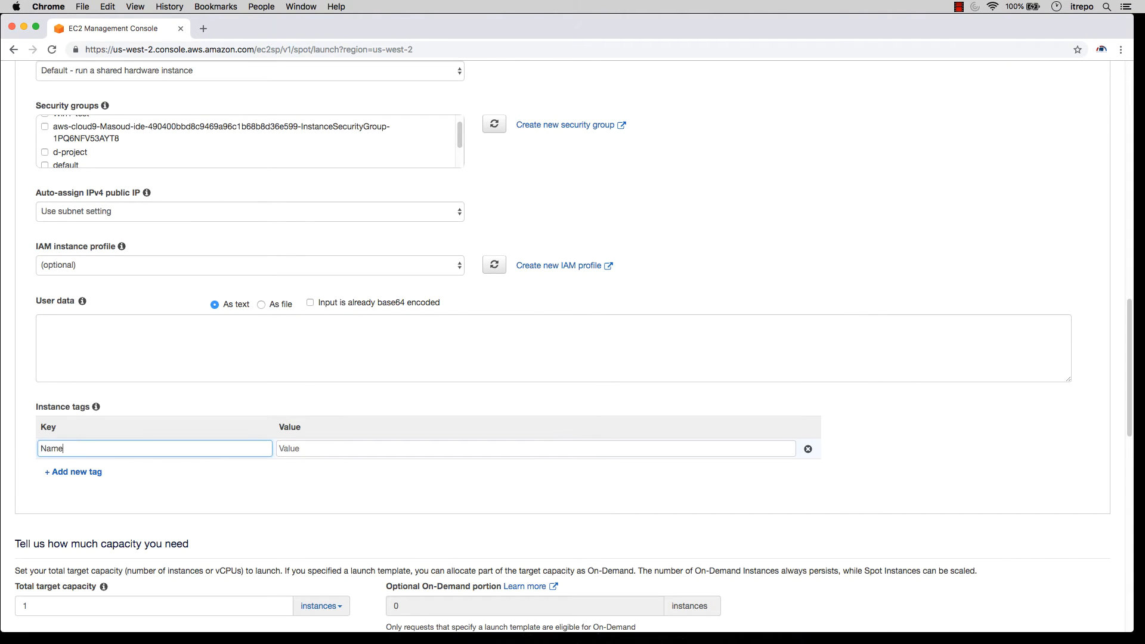
{"action": "key", "text": "Tab"}
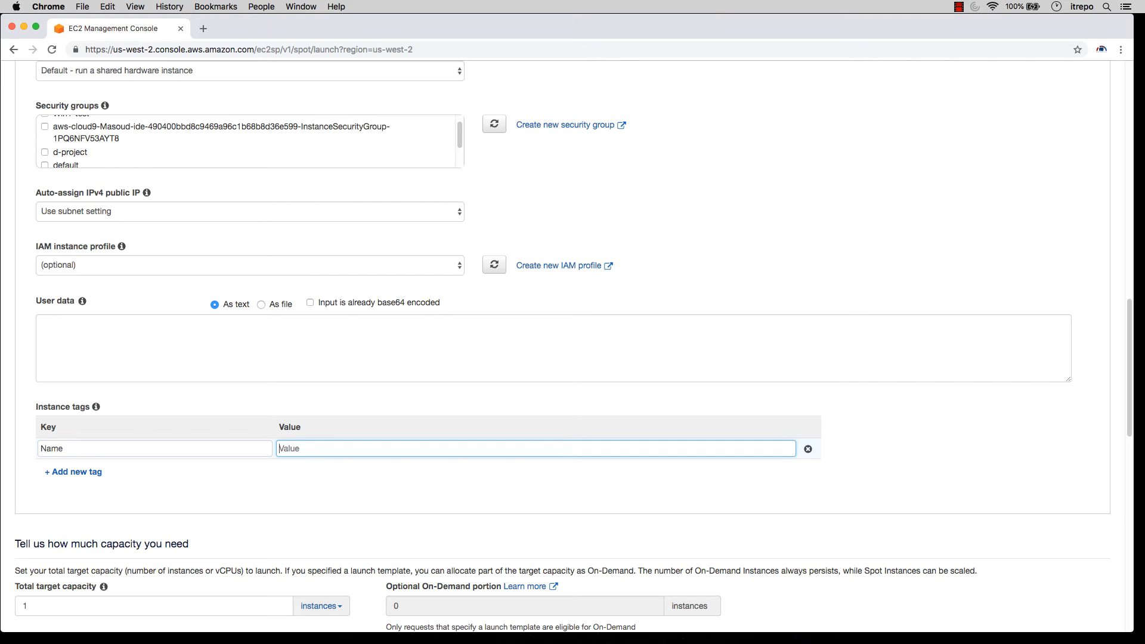
{"action": "type", "text": "ITrepo"}
{"action": "scroll", "coordinate": [107, 420], "scroll_direction": "up", "scroll_amount": 1}
{"action": "scroll", "coordinate": [128, 427], "scroll_direction": "down", "scroll_amount": 3}
{"action": "scroll", "coordinate": [138, 438], "scroll_direction": "up", "scroll_amount": 5}
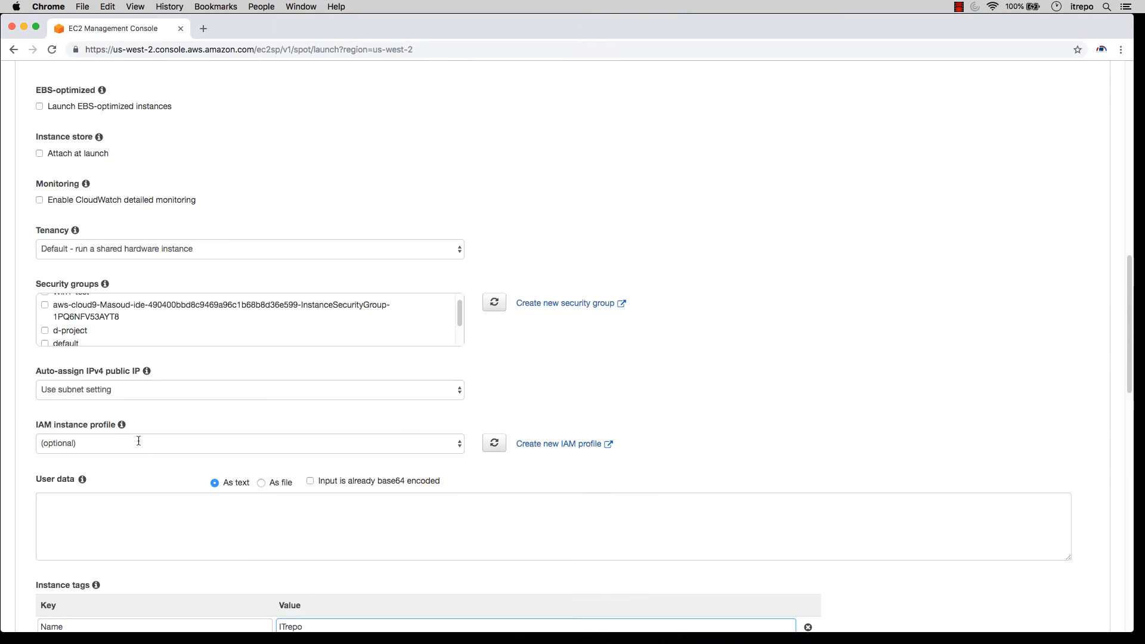
{"action": "scroll", "coordinate": [138, 440], "scroll_direction": "up", "scroll_amount": 5}
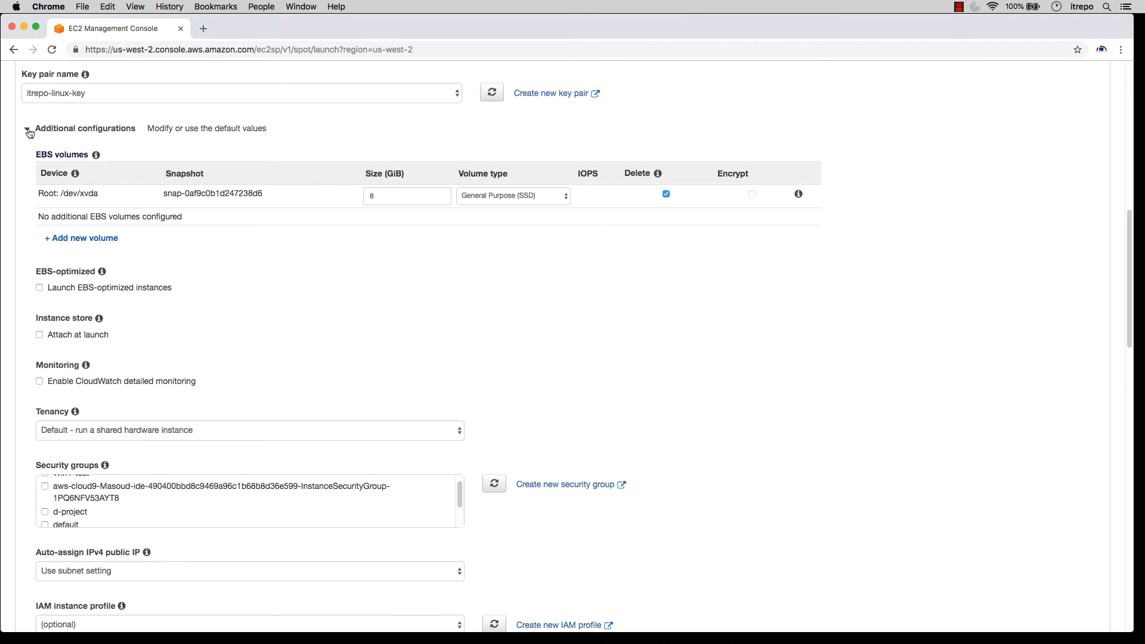
{"action": "left_click", "coordinate": [28, 130]}
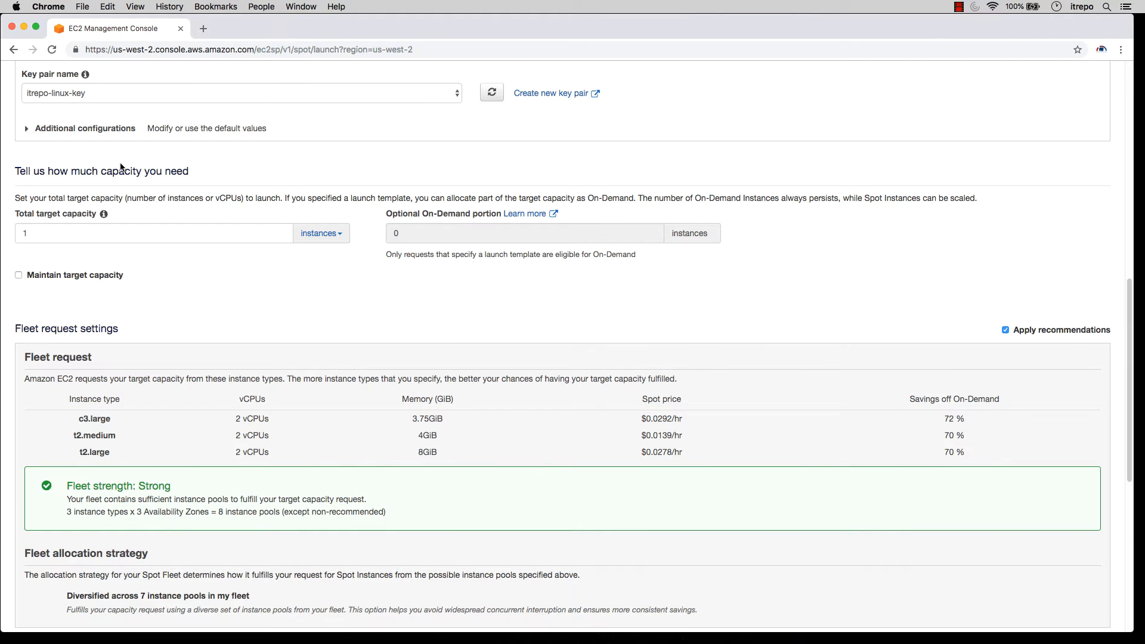
Step: Set the total target capacity of the Spot request to 10 instances
{"action": "left_click", "coordinate": [63, 232]}
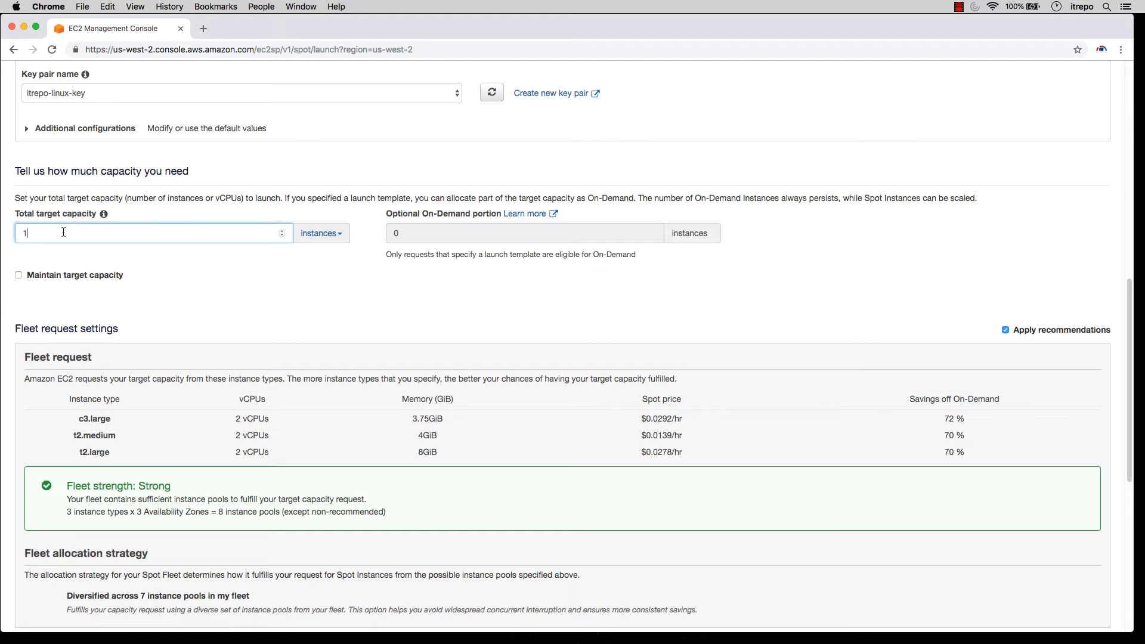
{"action": "type", "text": "0"}
{"action": "scroll", "coordinate": [134, 248], "scroll_direction": "down", "scroll_amount": 2}
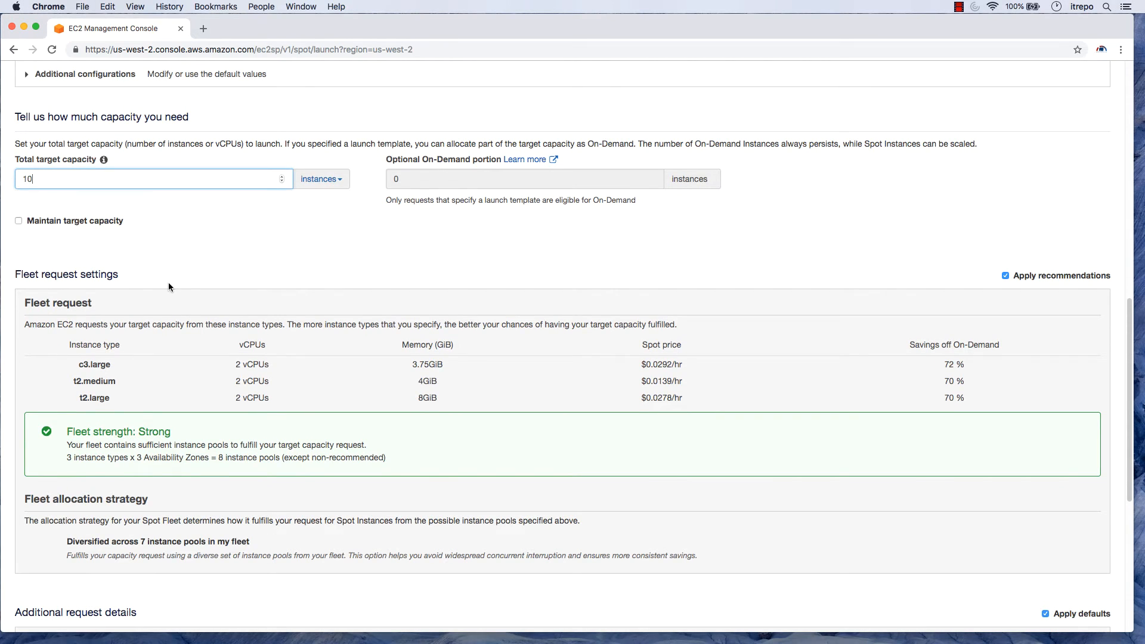
Step: Turn off Apply recommendations in the fleet request settings to allow manual choice of instance types and allocation strategy
{"action": "scroll", "coordinate": [168, 282], "scroll_direction": "down", "scroll_amount": 1}
{"action": "left_click", "coordinate": [1005, 261]}
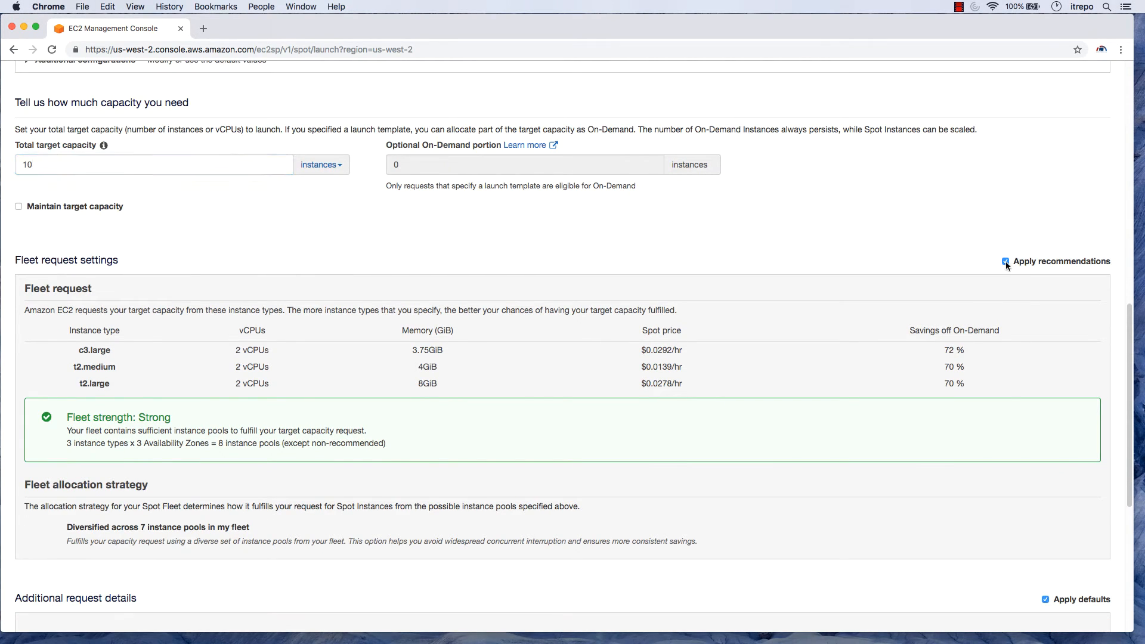
{"action": "scroll", "coordinate": [822, 317], "scroll_direction": "down", "scroll_amount": 3}
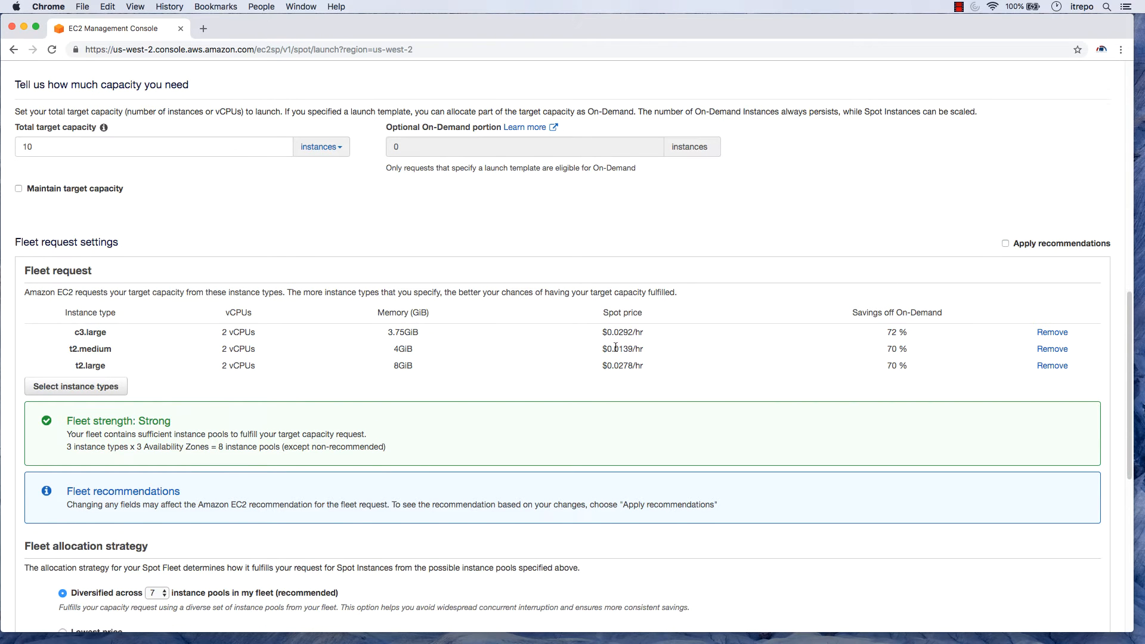
Step: Change the fleet allocation strategy to Lowest price and review the instance types in the fleet request
{"action": "scroll", "coordinate": [538, 332], "scroll_direction": "down", "scroll_amount": 7}
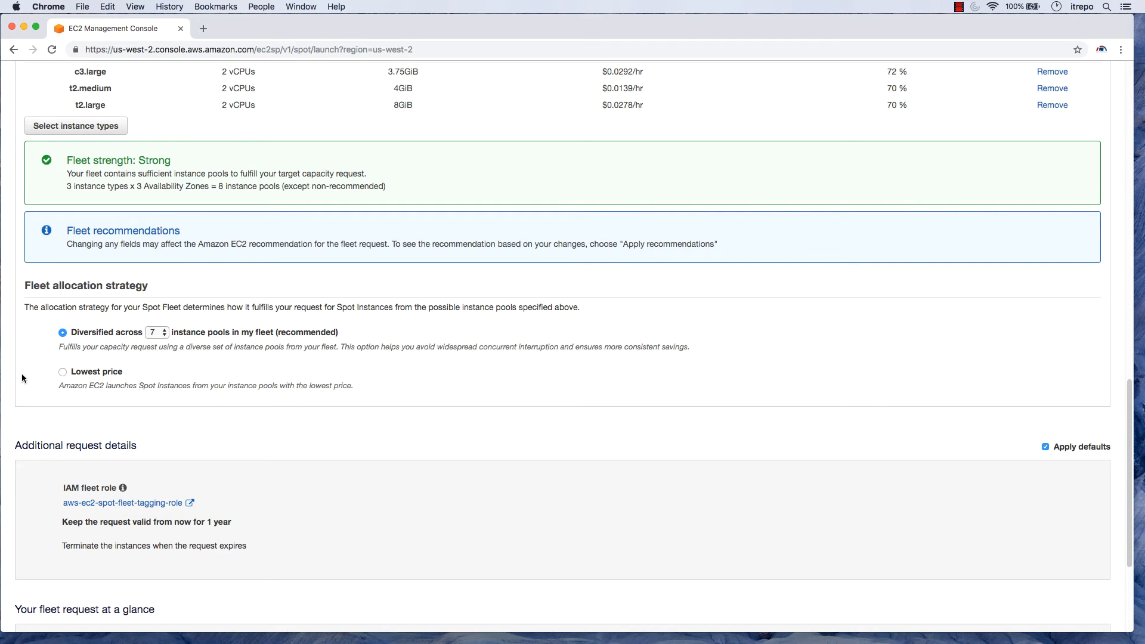
{"action": "left_click", "coordinate": [62, 372]}
{"action": "scroll", "coordinate": [775, 479], "scroll_direction": "up", "scroll_amount": 3}
{"action": "scroll", "coordinate": [776, 479], "scroll_direction": "down", "scroll_amount": 4}
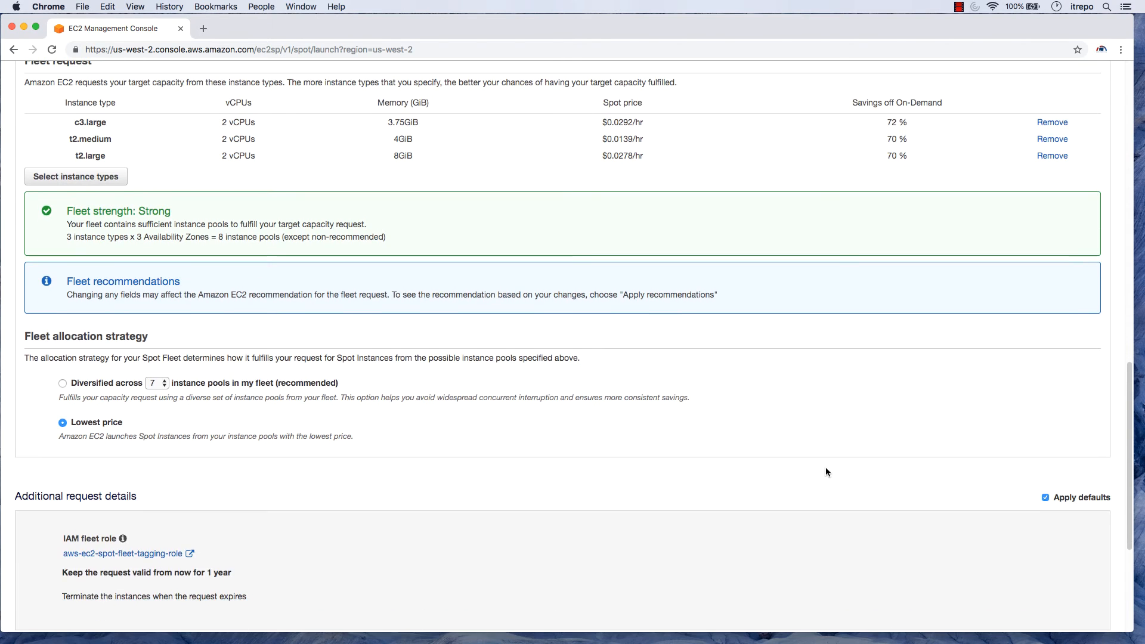
Step: Turn off Apply defaults for the additional request details and examine the fleet role, maximum price, validity and load balancing settings
{"action": "left_click", "coordinate": [1044, 429]}
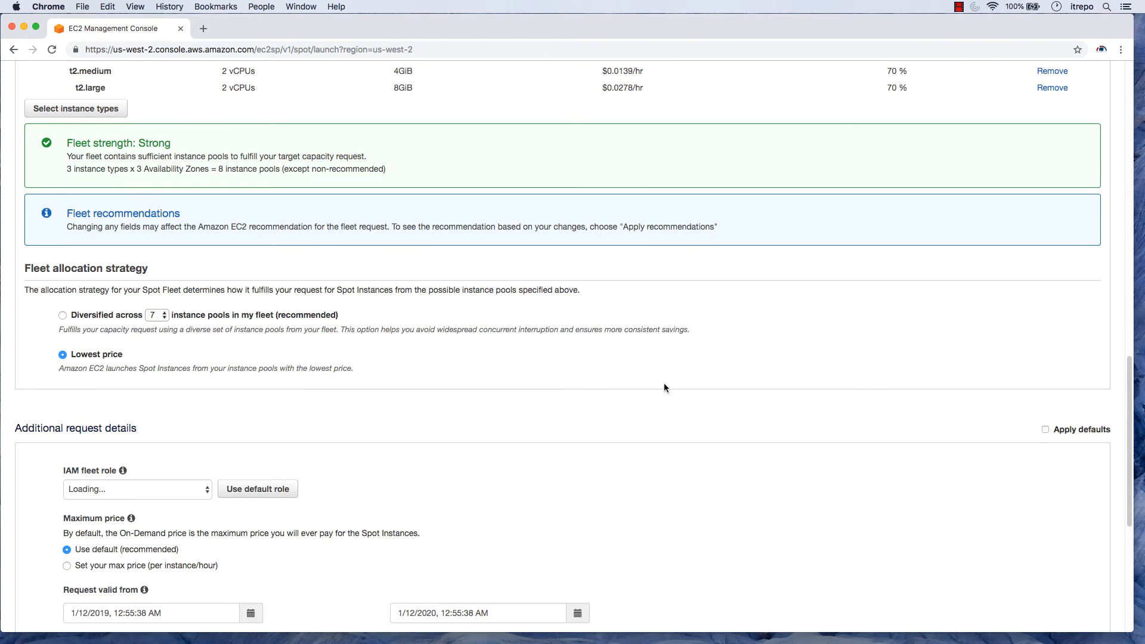
{"action": "scroll", "coordinate": [664, 383], "scroll_direction": "down", "scroll_amount": 2}
{"action": "scroll", "coordinate": [519, 365], "scroll_direction": "down", "scroll_amount": 3}
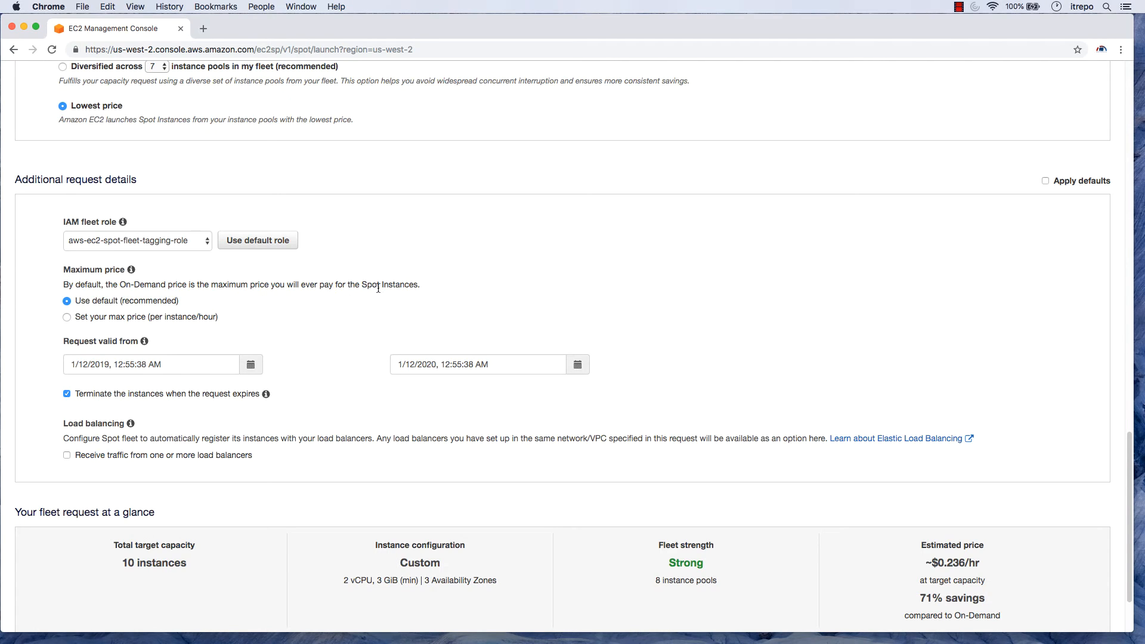
Step: Choose a custom maximum price per instance hour, try 0.104 and set it back to 0.105
{"action": "left_click", "coordinate": [67, 318]}
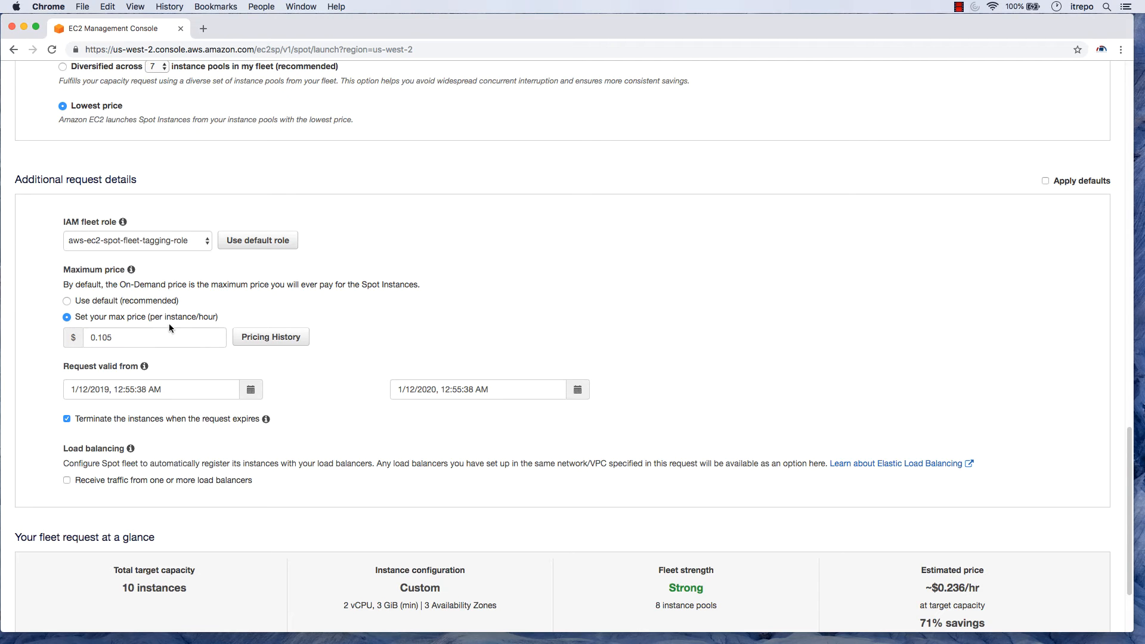
{"action": "left_click", "coordinate": [98, 339]}
{"action": "double_click", "coordinate": [141, 339]}
{"action": "left_click", "coordinate": [112, 338]}
{"action": "key", "text": "BackSpace"}
{"action": "type", "text": "4"}
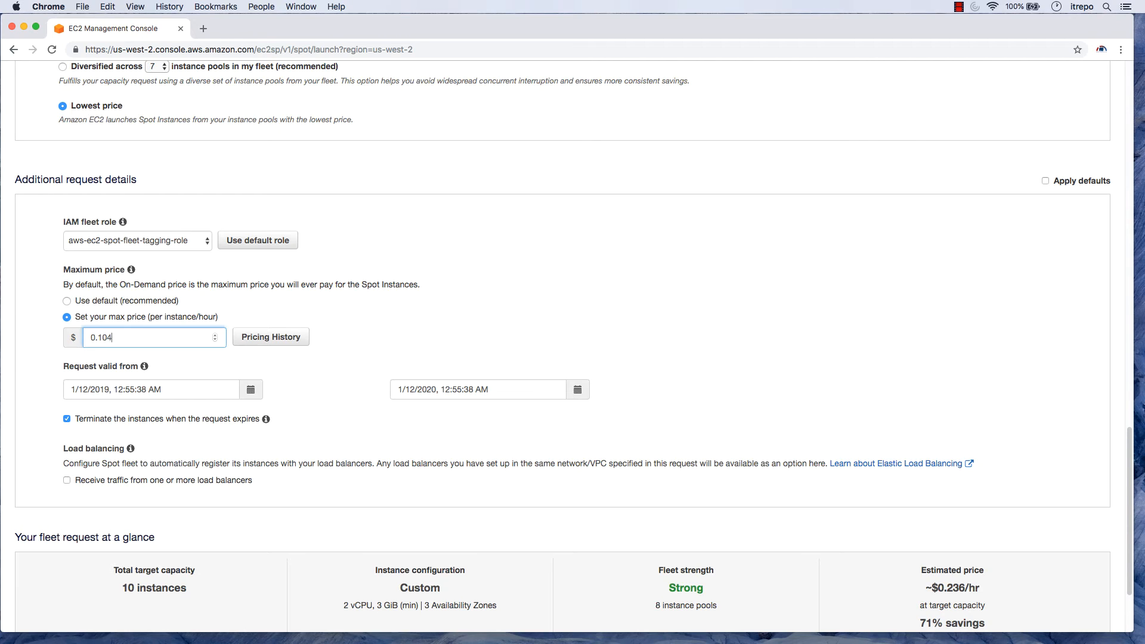
{"action": "key", "text": "BackSpace"}
{"action": "type", "text": "5"}
Step: Examine the Spot pricing history for c3.large on Linux/UNIX over a date range of 3 months, and close it
{"action": "left_click", "coordinate": [283, 339]}
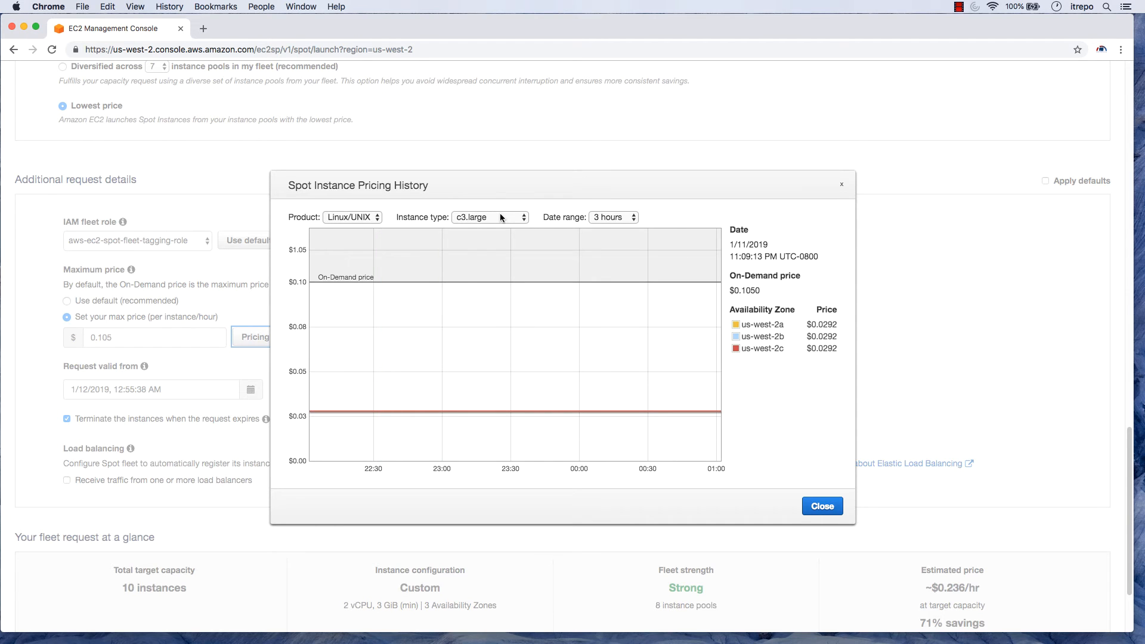
{"action": "left_click", "coordinate": [614, 217]}
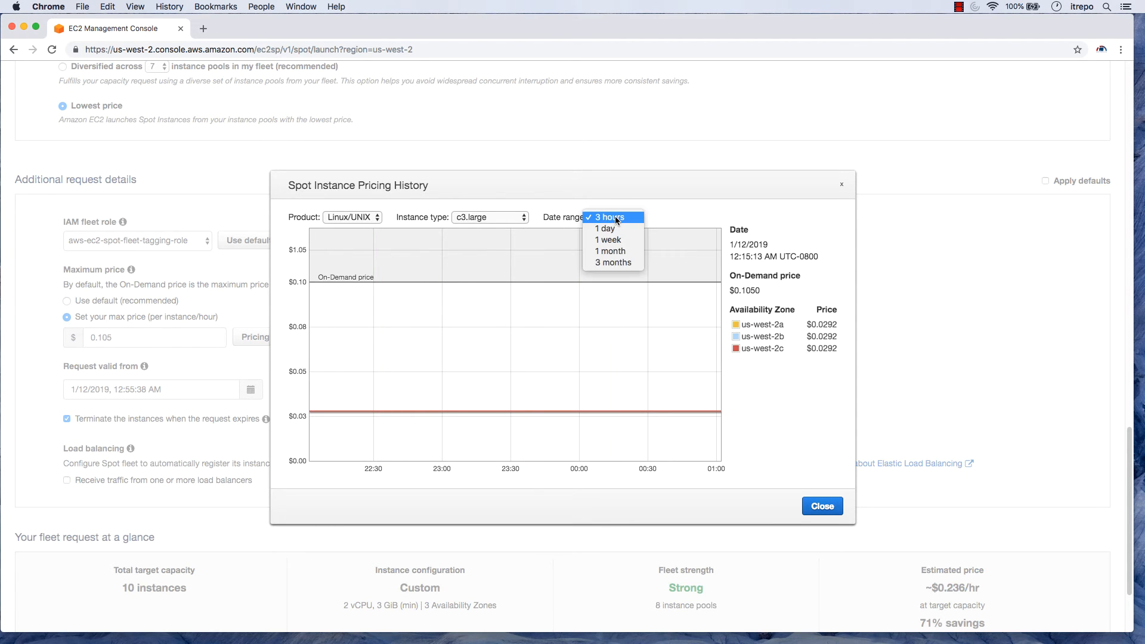
{"action": "left_click", "coordinate": [618, 261]}
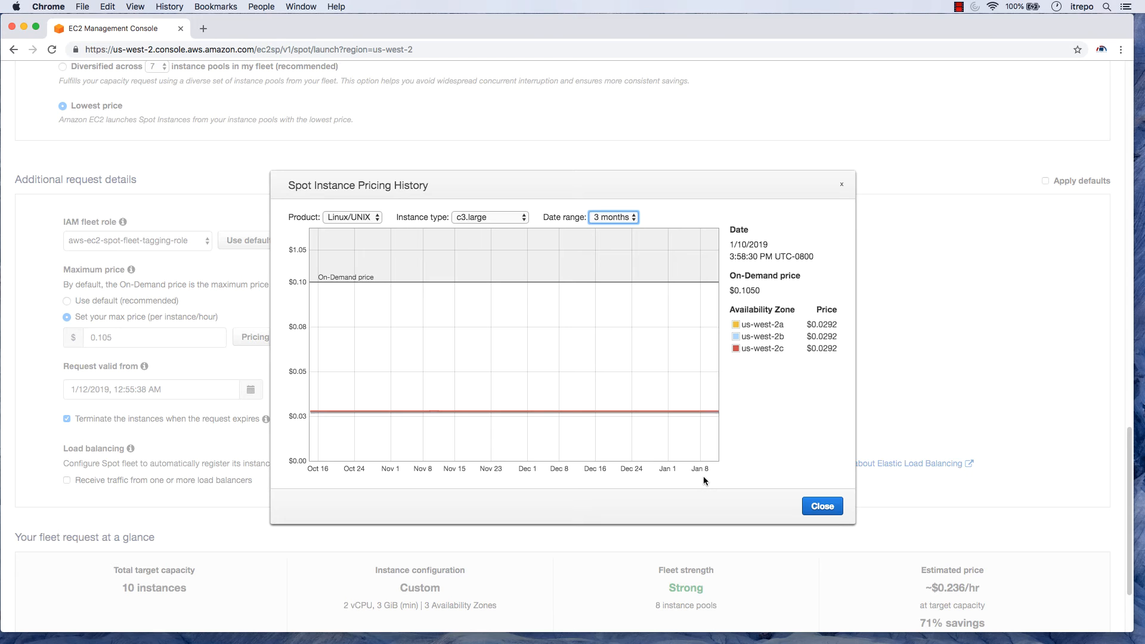
{"action": "left_click", "coordinate": [820, 506]}
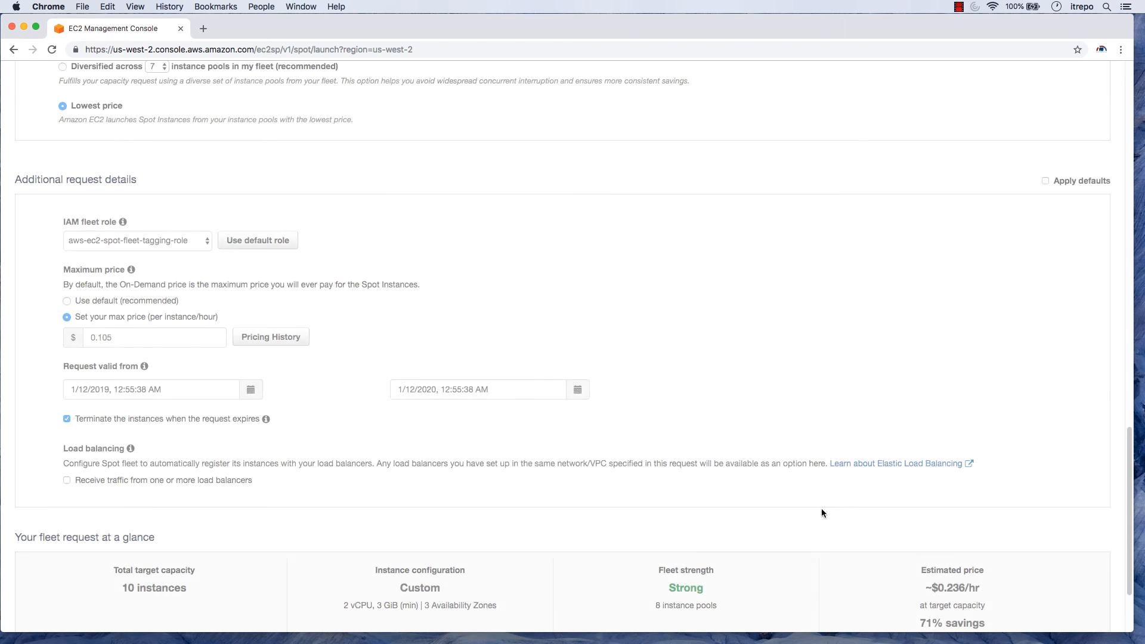
Step: Return the maximum price to the default option and review the rest of the request details
{"action": "left_click", "coordinate": [66, 300]}
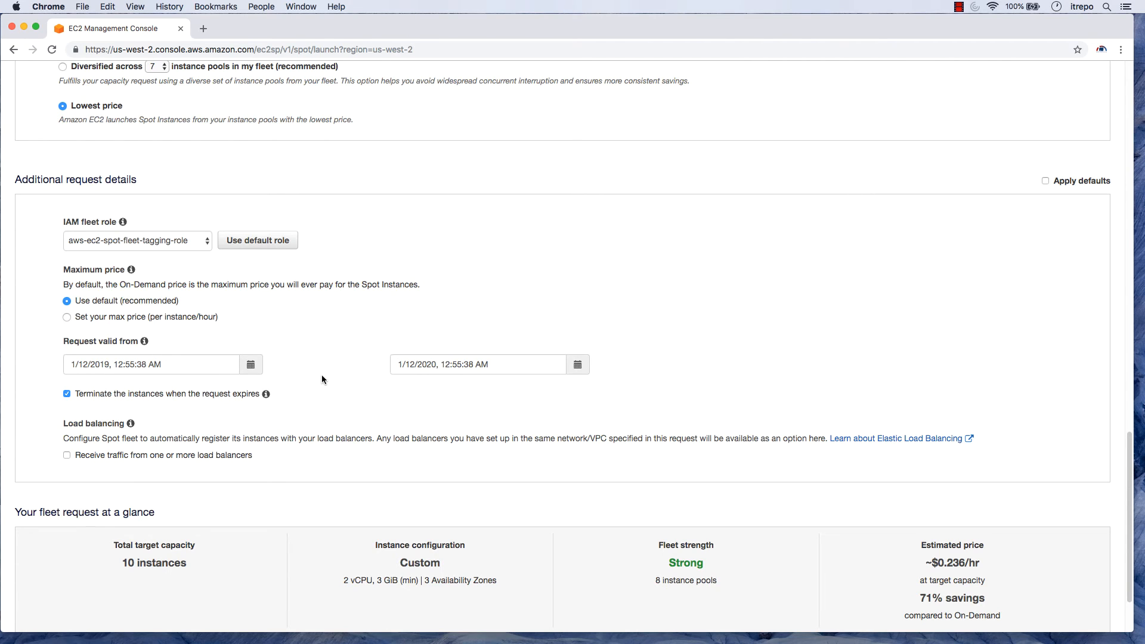
{"action": "scroll", "coordinate": [322, 380], "scroll_direction": "down", "scroll_amount": 1}
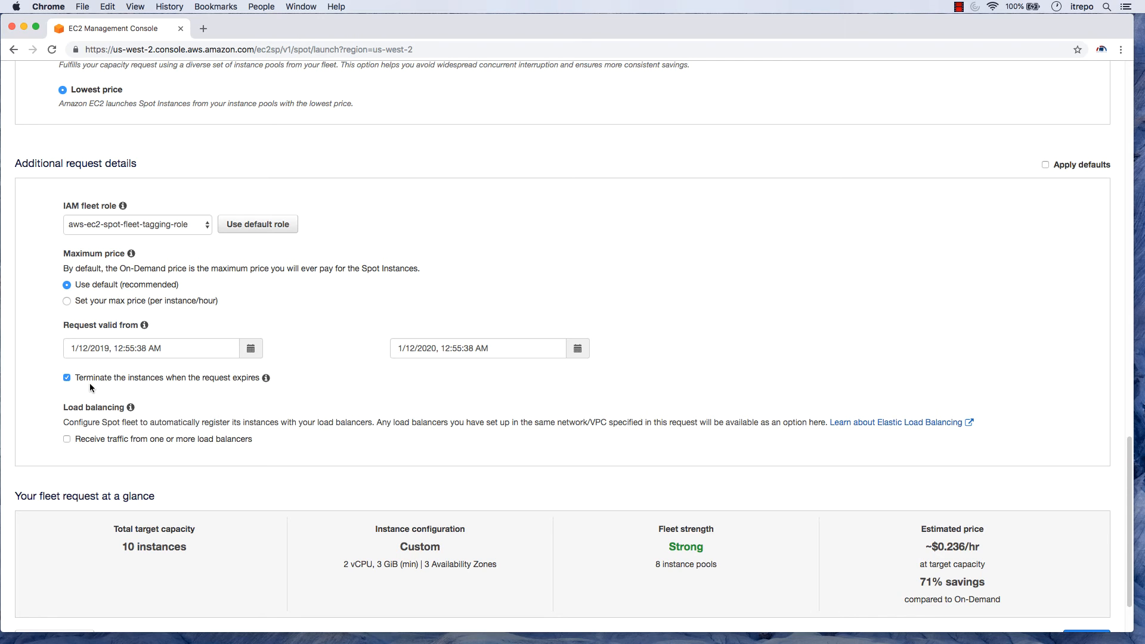
{"action": "scroll", "coordinate": [90, 382], "scroll_direction": "down", "scroll_amount": 5}
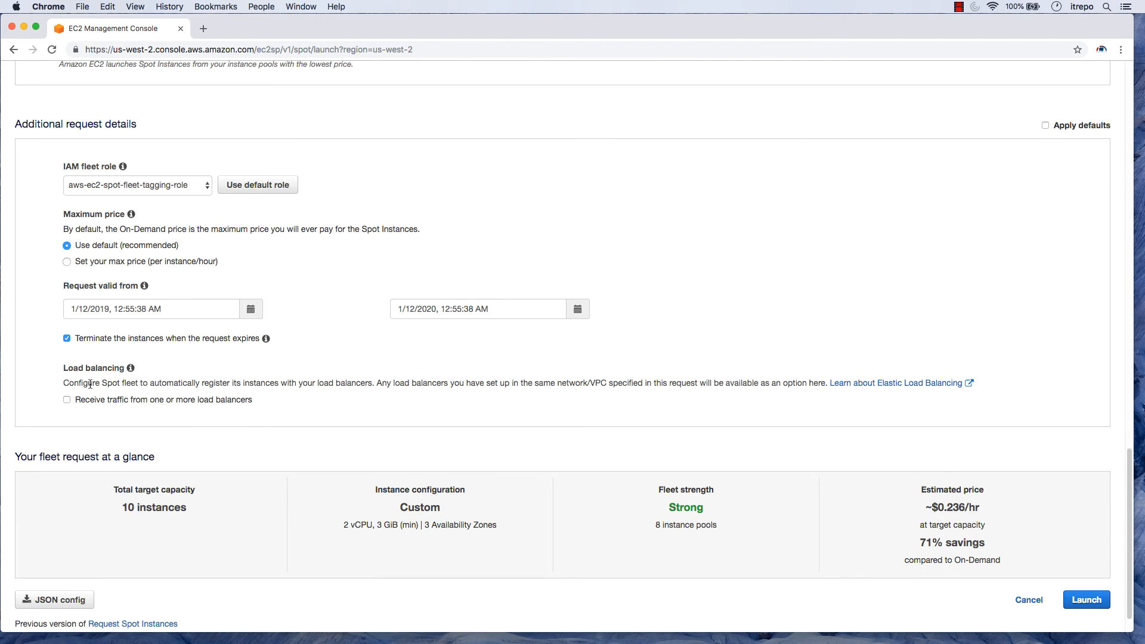
Step: Turn Apply defaults back on for the additional request details and Apply recommendations back on for the fleet request settings
{"action": "scroll", "coordinate": [89, 388], "scroll_direction": "up", "scroll_amount": 15}
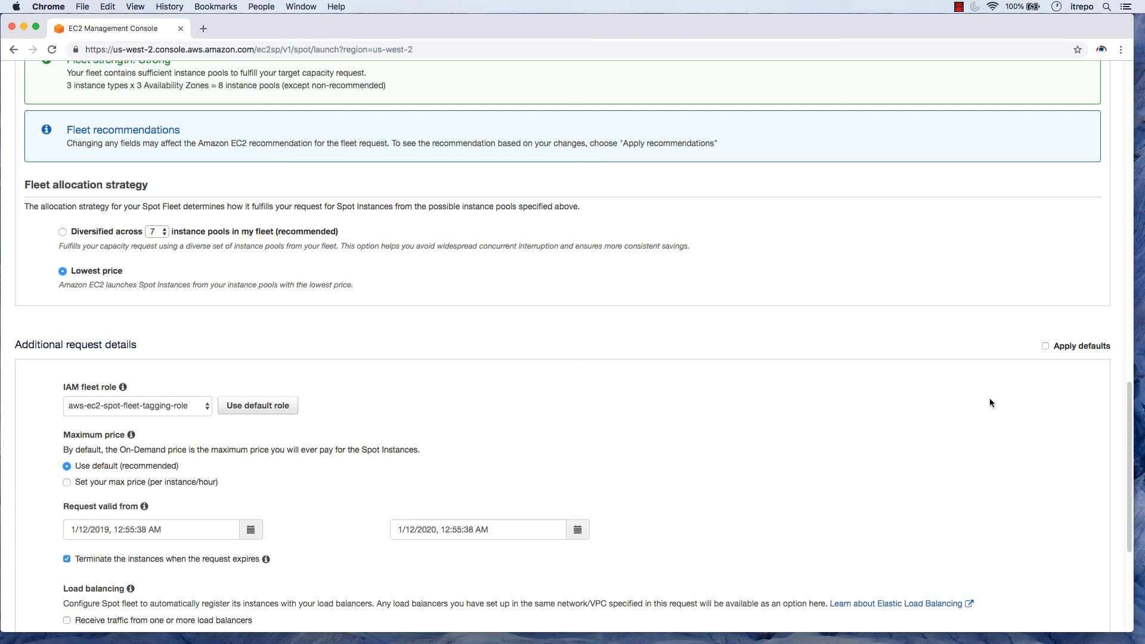
{"action": "left_click", "coordinate": [1045, 346]}
{"action": "scroll", "coordinate": [946, 341], "scroll_direction": "up", "scroll_amount": 15}
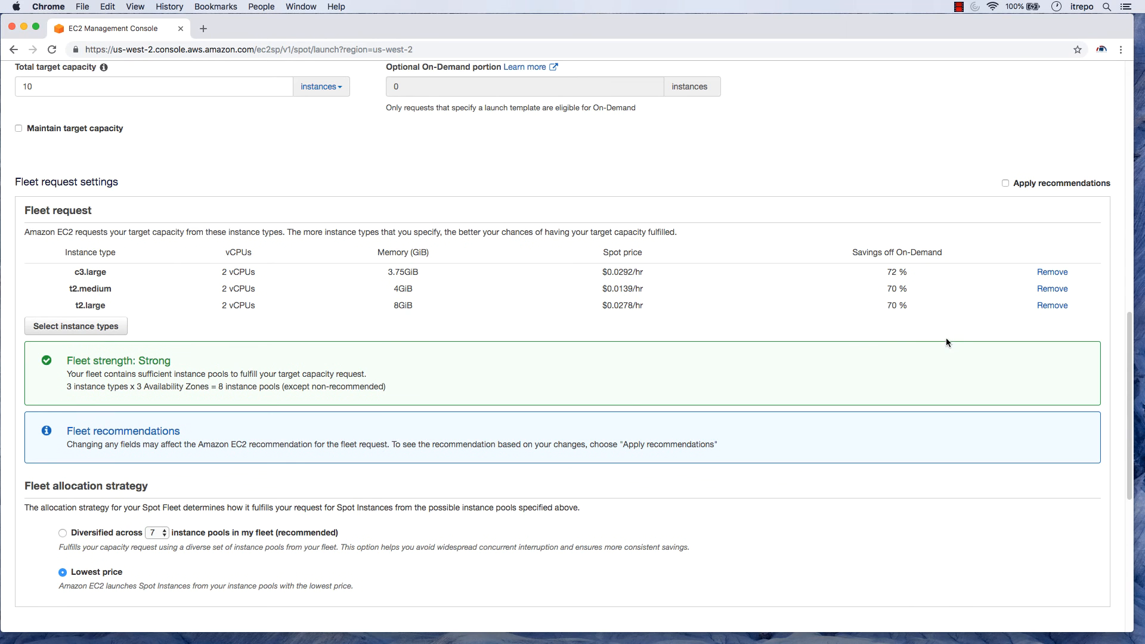
{"action": "left_click", "coordinate": [1005, 183]}
{"action": "scroll", "coordinate": [326, 472], "scroll_direction": "down", "scroll_amount": 5}
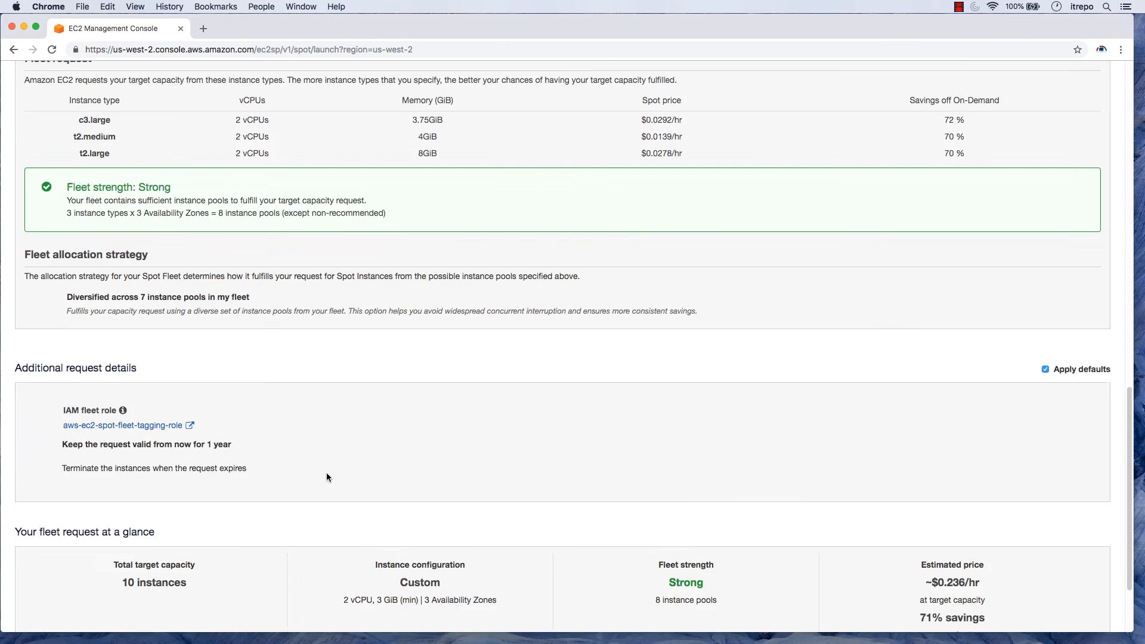
Step: Launch the Spot fleet request and dismiss the confirmation
{"action": "scroll", "coordinate": [326, 477], "scroll_direction": "down", "scroll_amount": 4}
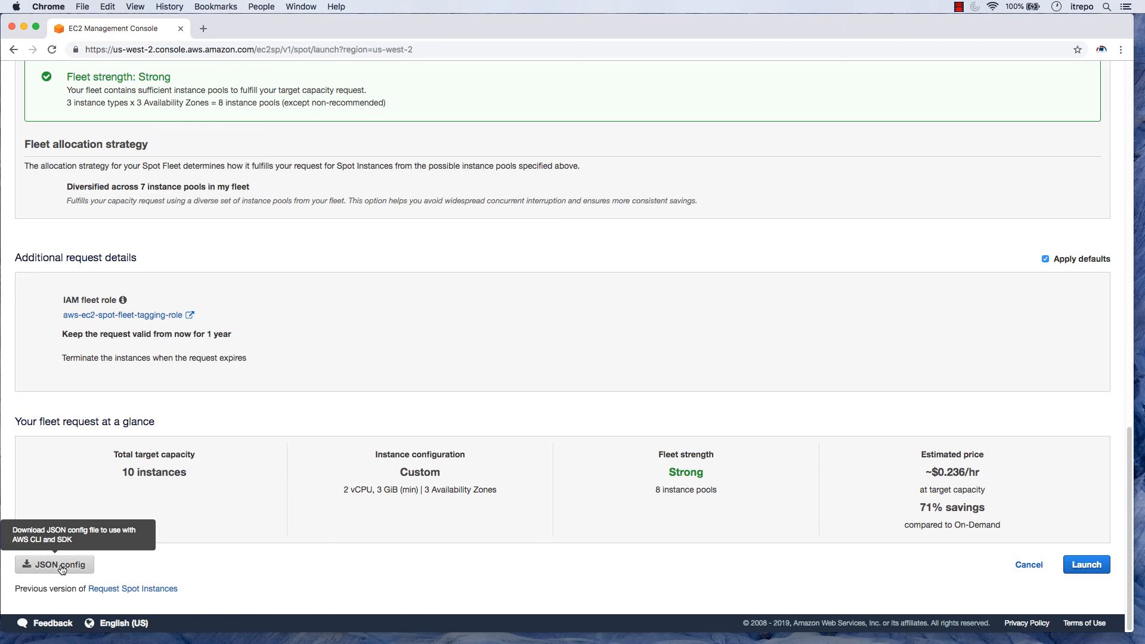
{"action": "left_click", "coordinate": [1091, 566]}
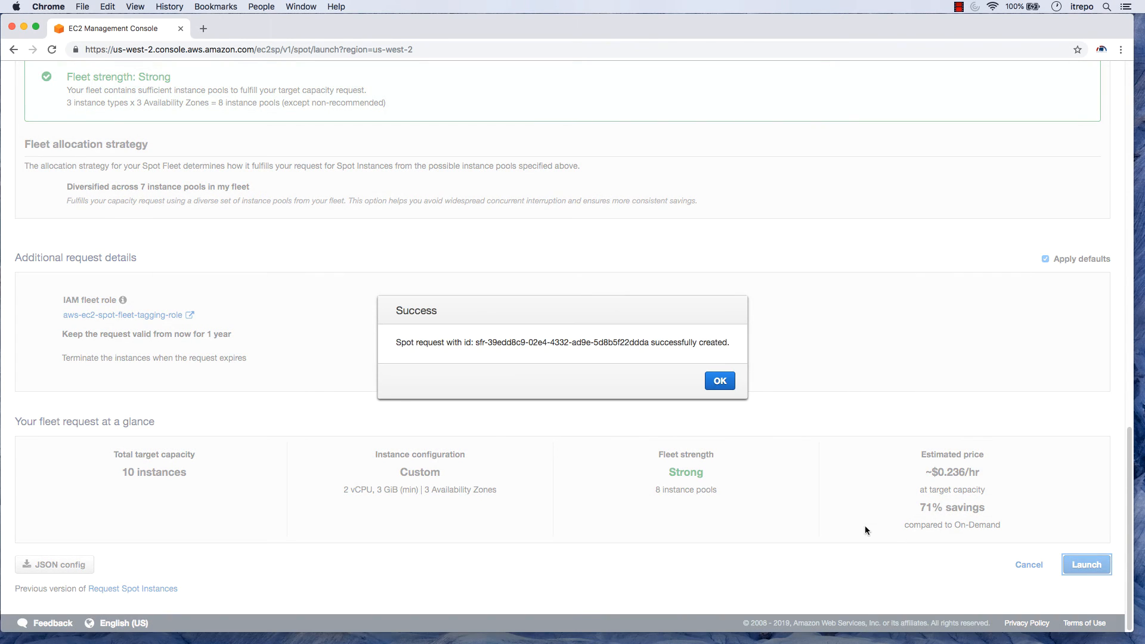
{"action": "left_click", "coordinate": [713, 385]}
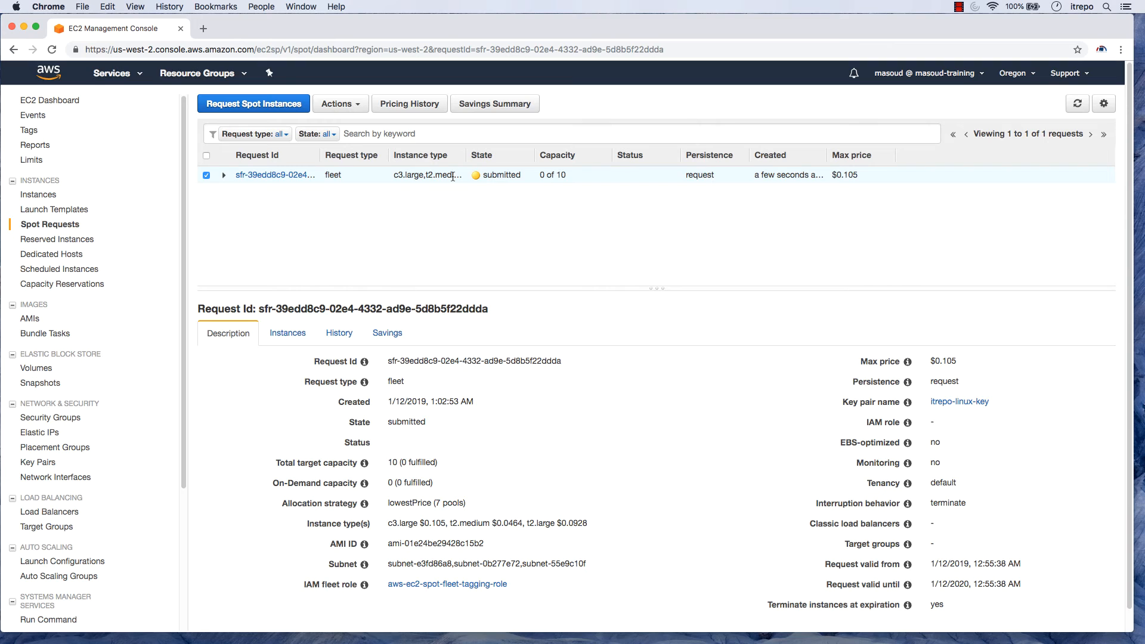
Step: Expand the new fleet request to look for its individual requests, and check the refreshed EC2 instances list for launched instances
{"action": "left_click", "coordinate": [225, 175]}
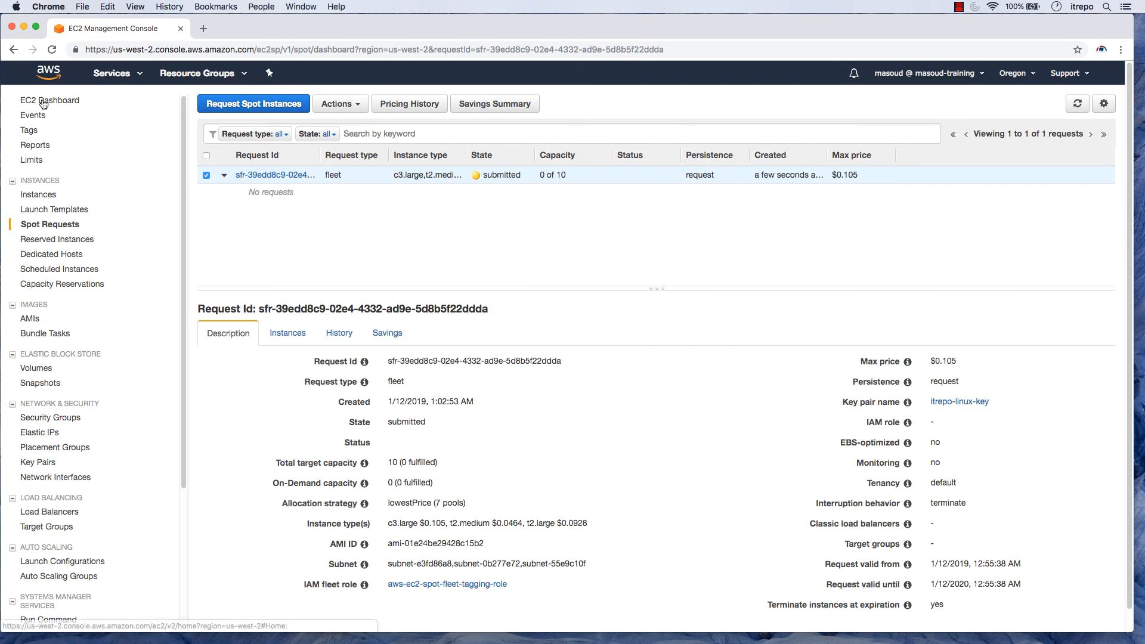
{"action": "left_click", "coordinate": [44, 199]}
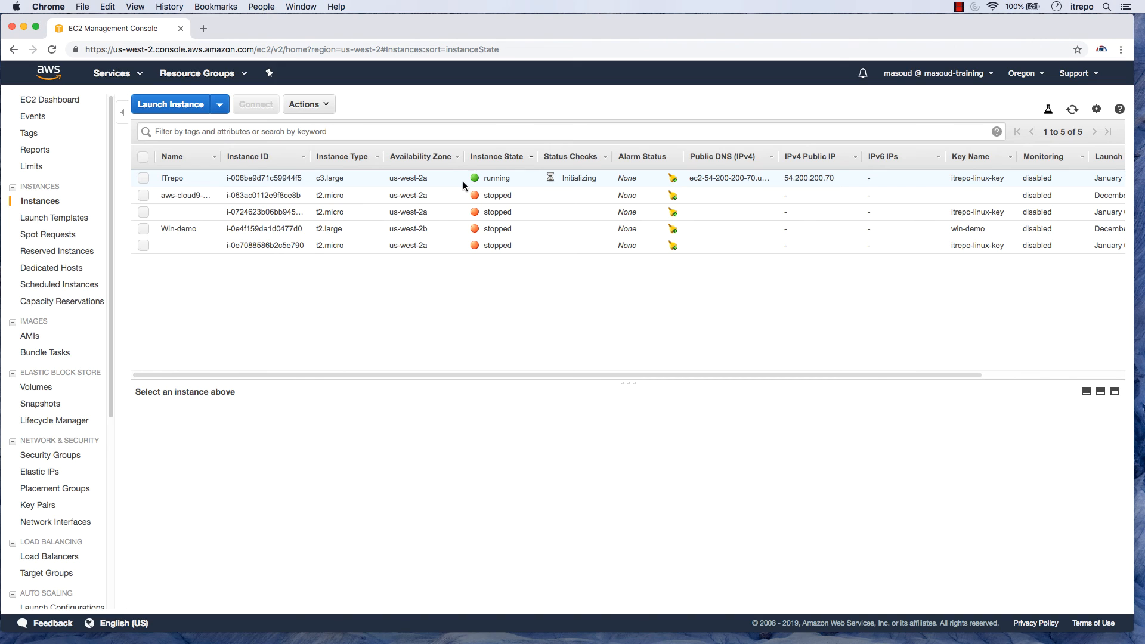
{"action": "left_click", "coordinate": [1073, 110]}
Step: Return to the Spot requests list and expand the fleet request to examine its individual instance requests
{"action": "left_click", "coordinate": [36, 238]}
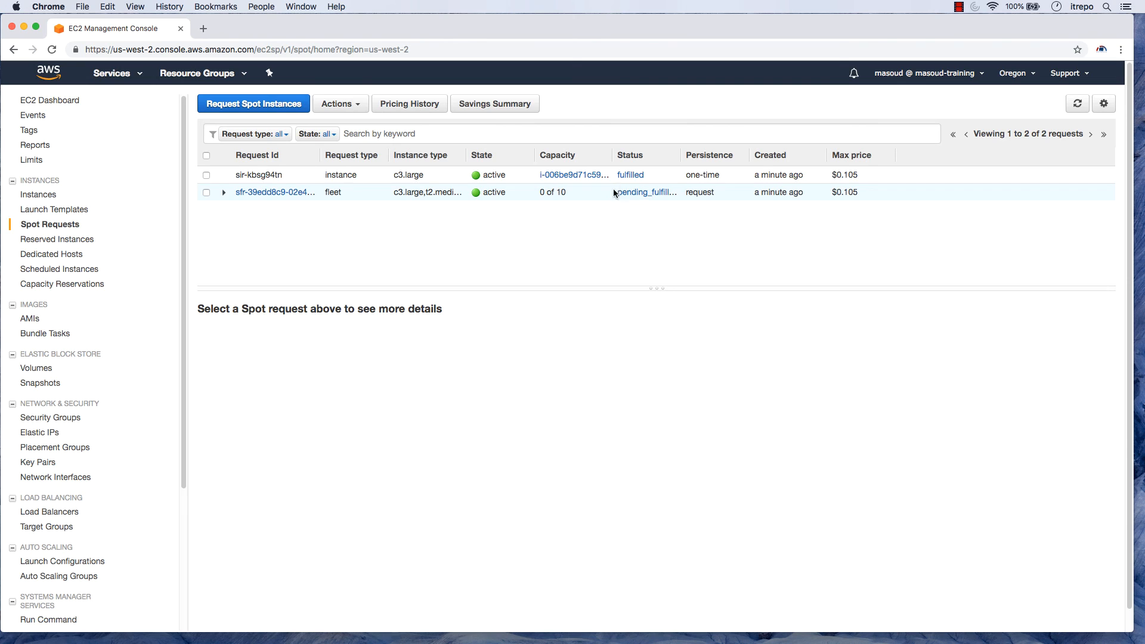
{"action": "left_click", "coordinate": [224, 192]}
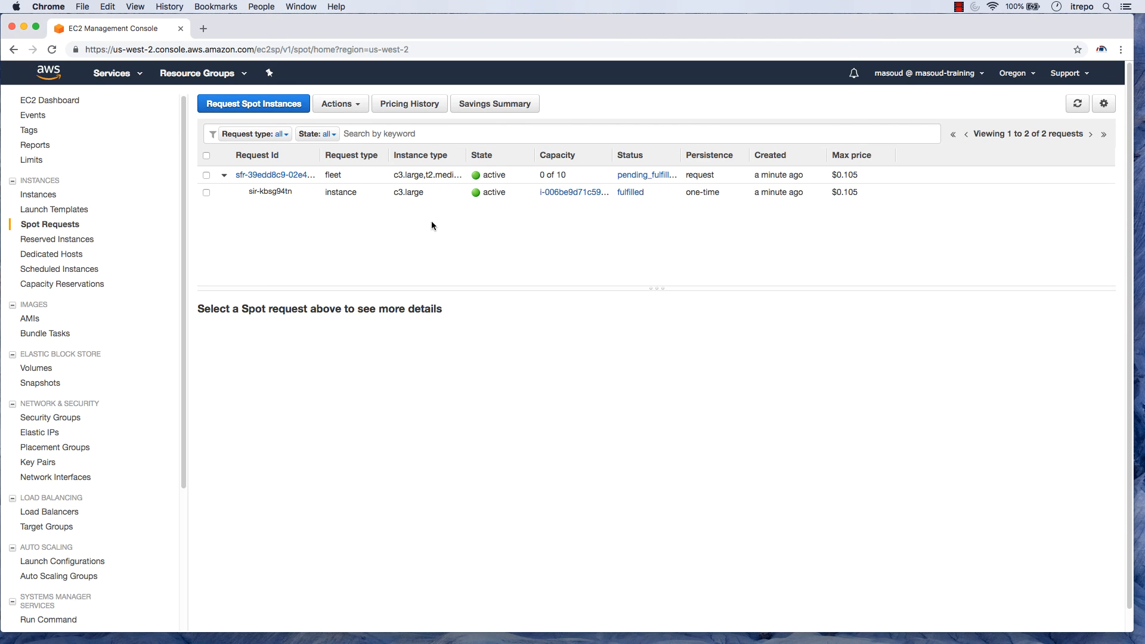
Step: Check the EC2 instances list again, and examine the details of the first individual request in the Spot requests list
{"action": "left_click", "coordinate": [36, 196]}
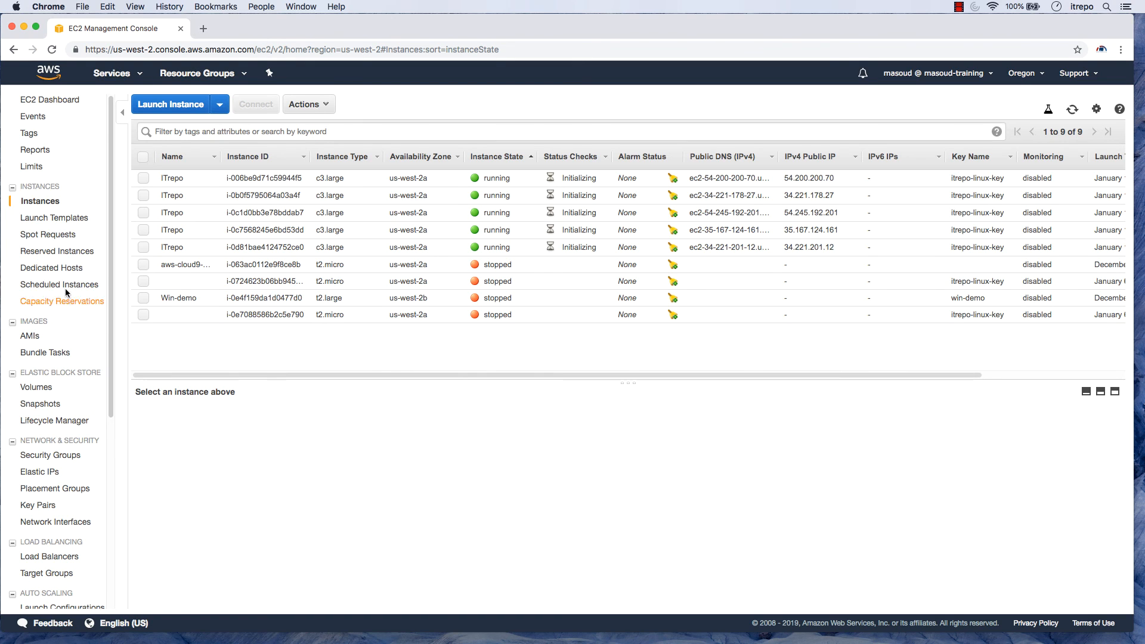
{"action": "left_click", "coordinate": [49, 236]}
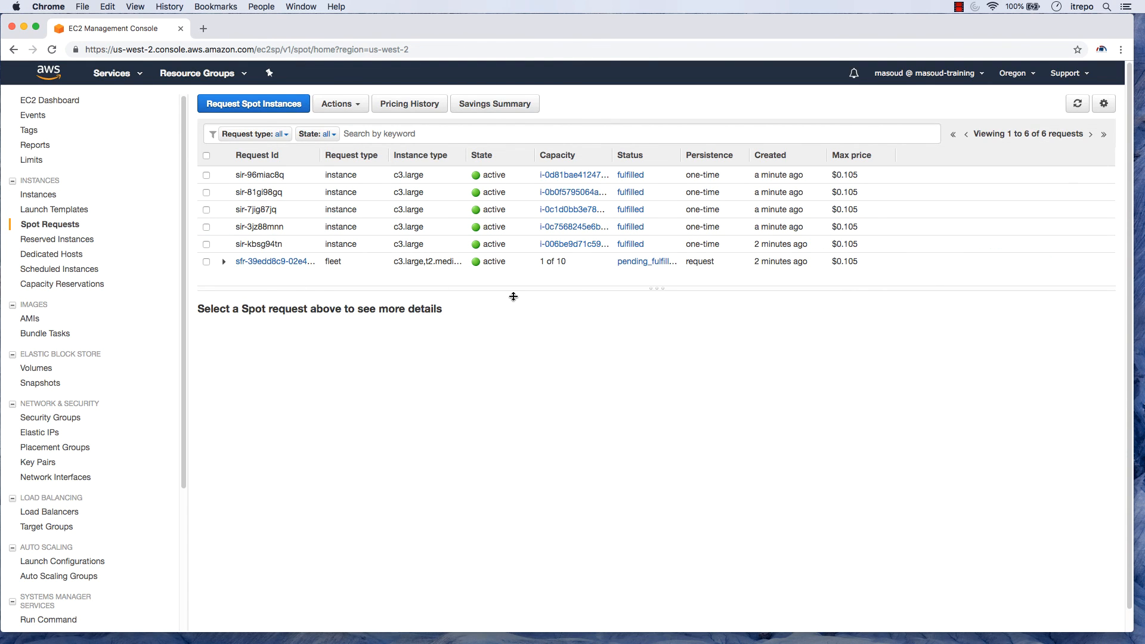
{"action": "left_click", "coordinate": [255, 176]}
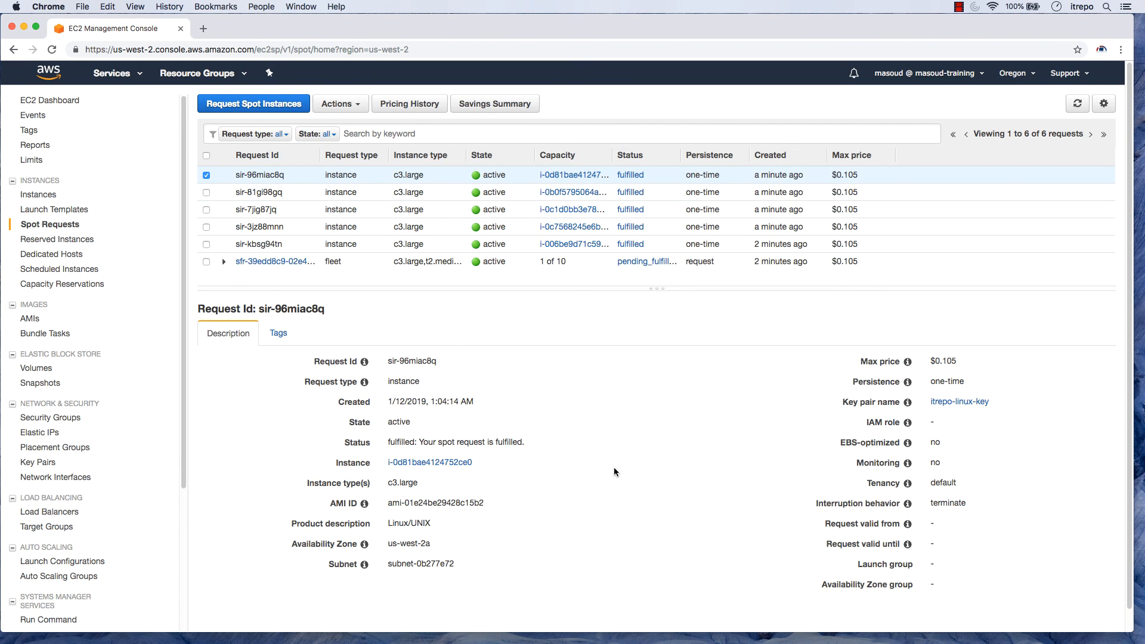